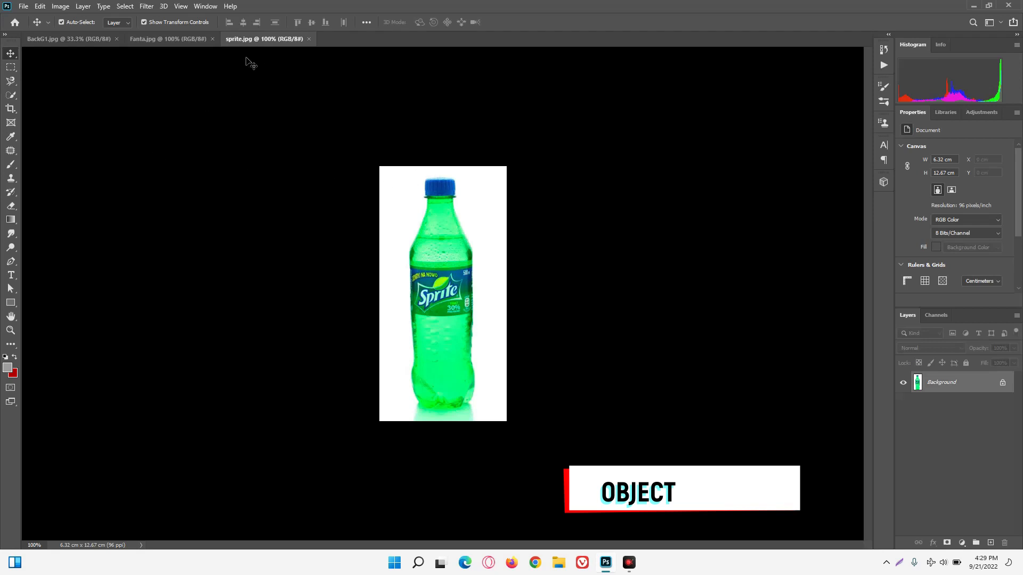
Look over the Fanta.jpg and BackG1.jpg images and return to the sprite.jpg document.
left_click(181, 42)
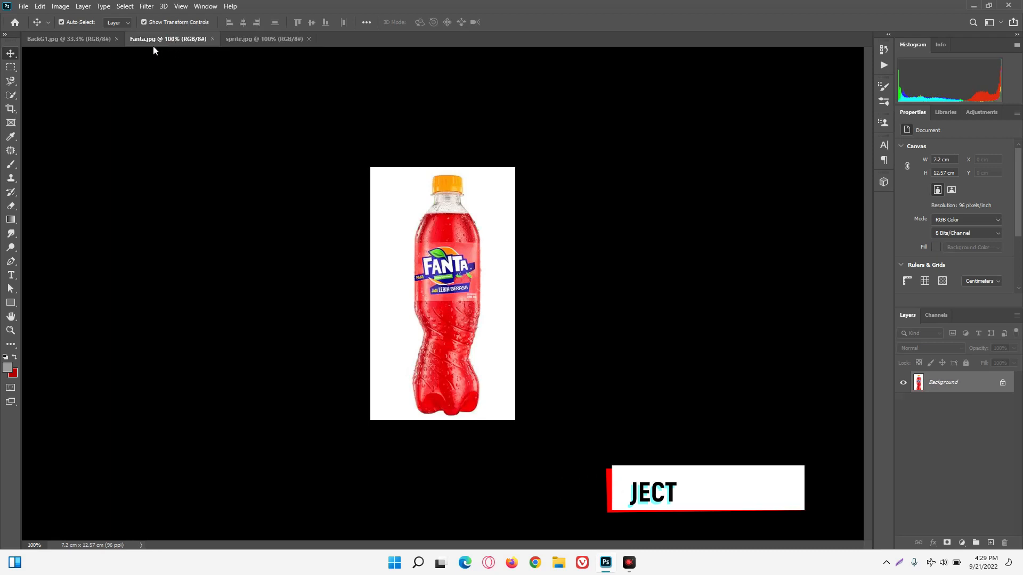
left_click(52, 38)
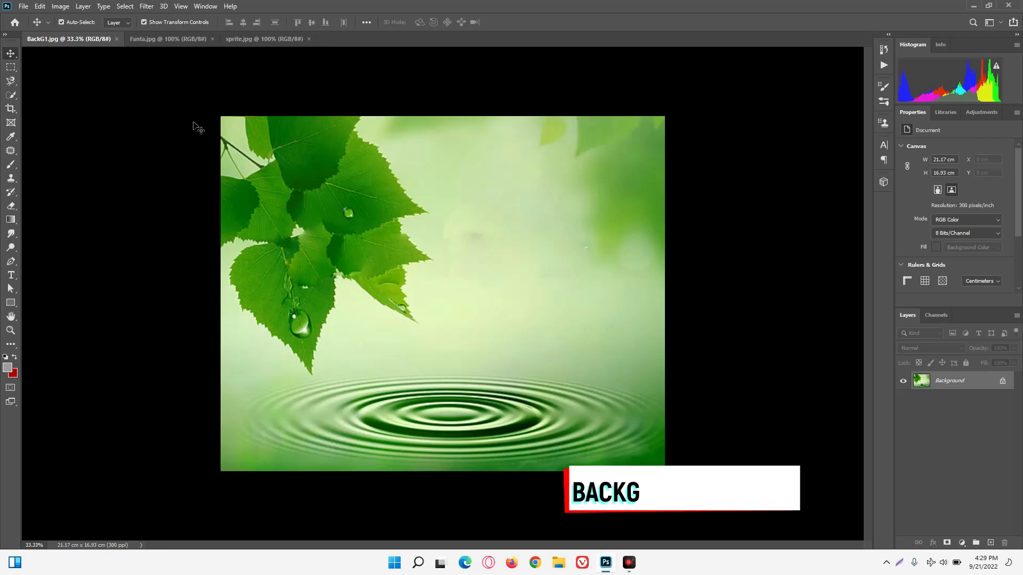
left_click(267, 39)
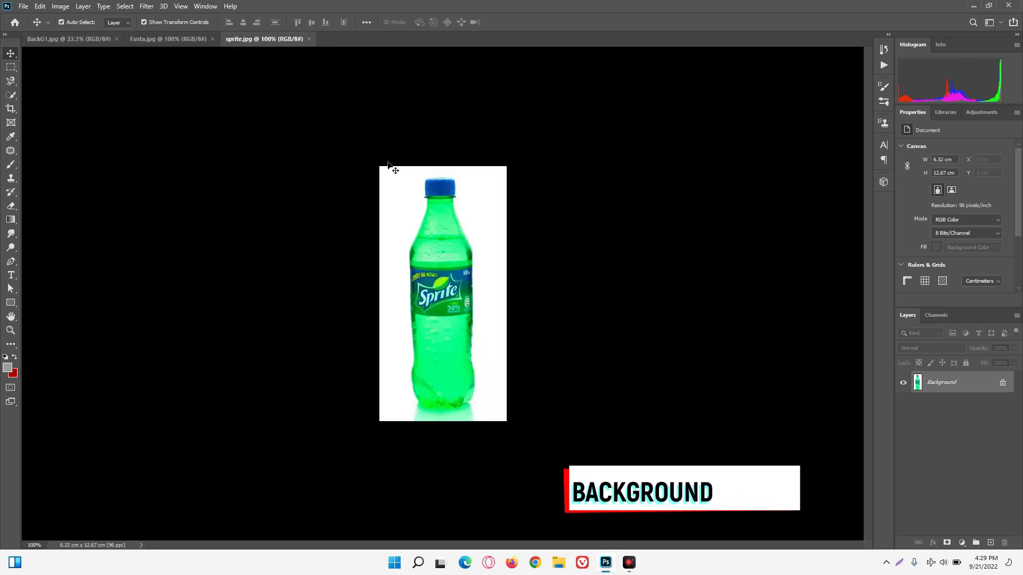
Select the whole Sprite bottle in Select and Mask using the Quick Selection tool, covering the cap, neck, label, body and base.
left_click(11, 95)
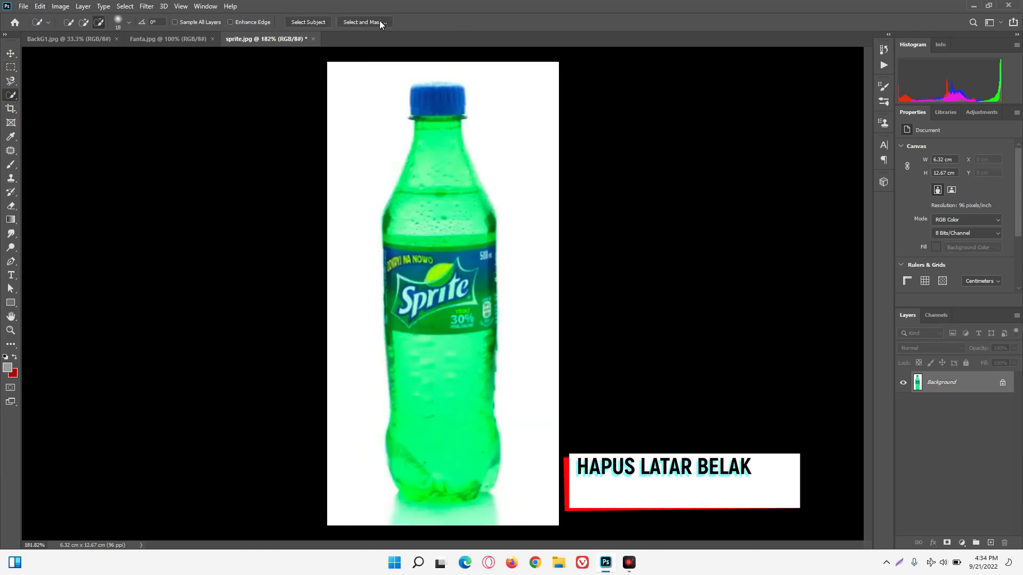
left_click(363, 22)
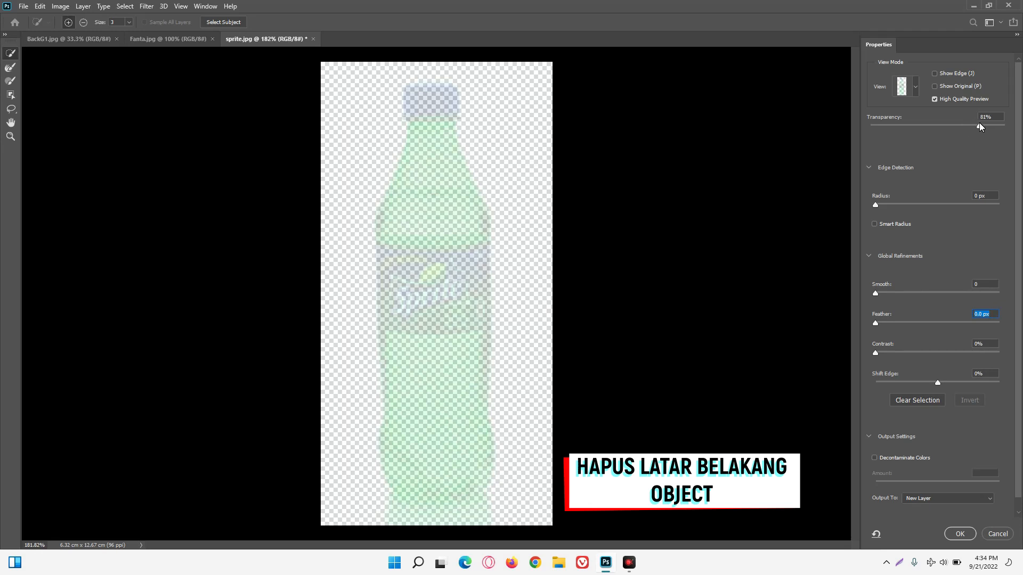
left_click(434, 87)
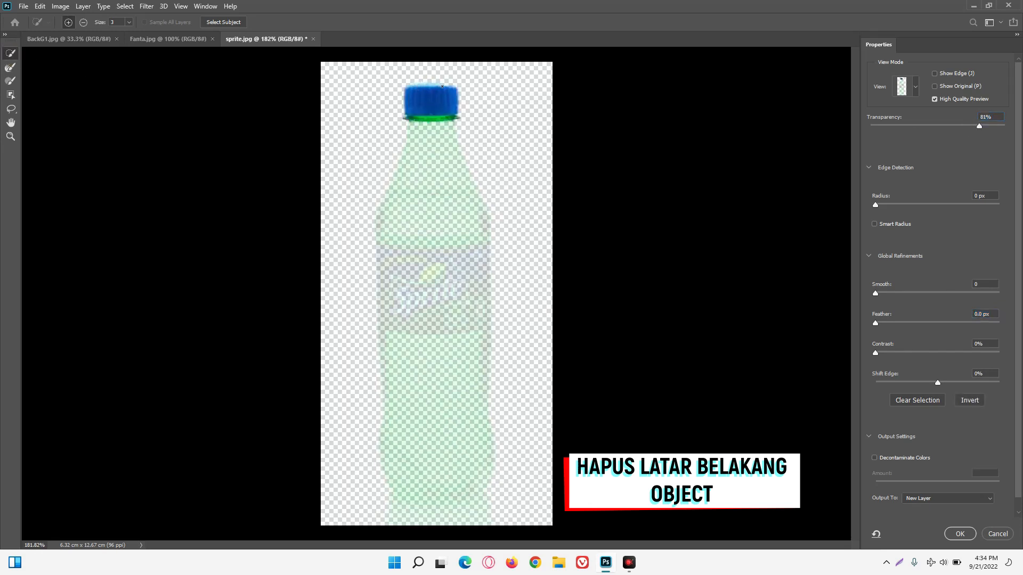
mouse_move(446, 101)
left_mouse_down()
mouse_move(424, 136)
mouse_move(457, 202)
mouse_move(394, 204)
mouse_move(382, 226)
mouse_move(381, 216)
mouse_move(408, 266)
mouse_move(408, 254)
mouse_move(388, 263)
mouse_move(405, 293)
mouse_move(402, 317)
mouse_move(436, 261)
mouse_move(442, 315)
left_mouse_up()
left_click_drag(395, 376, 456, 374)
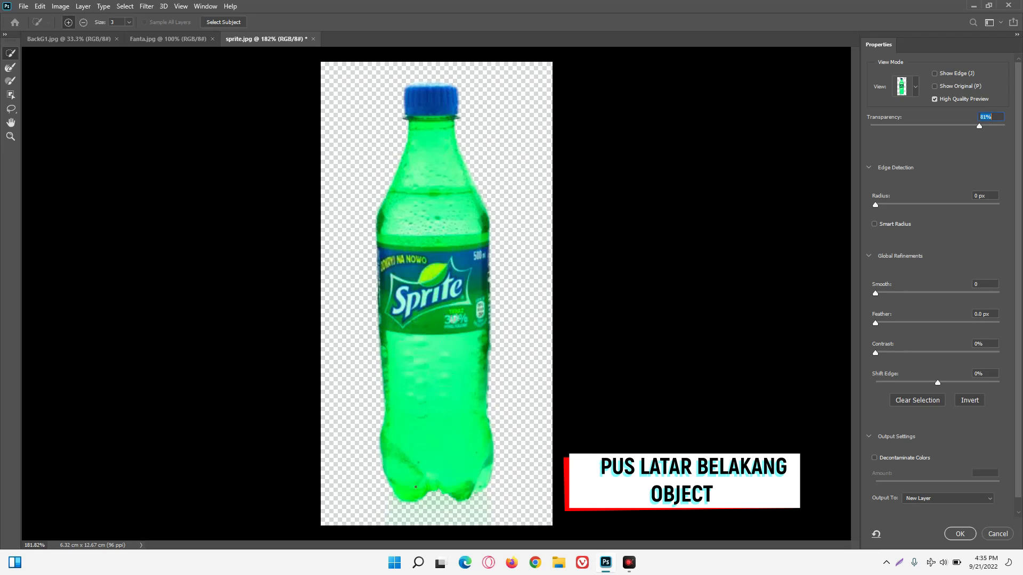
left_click(439, 488)
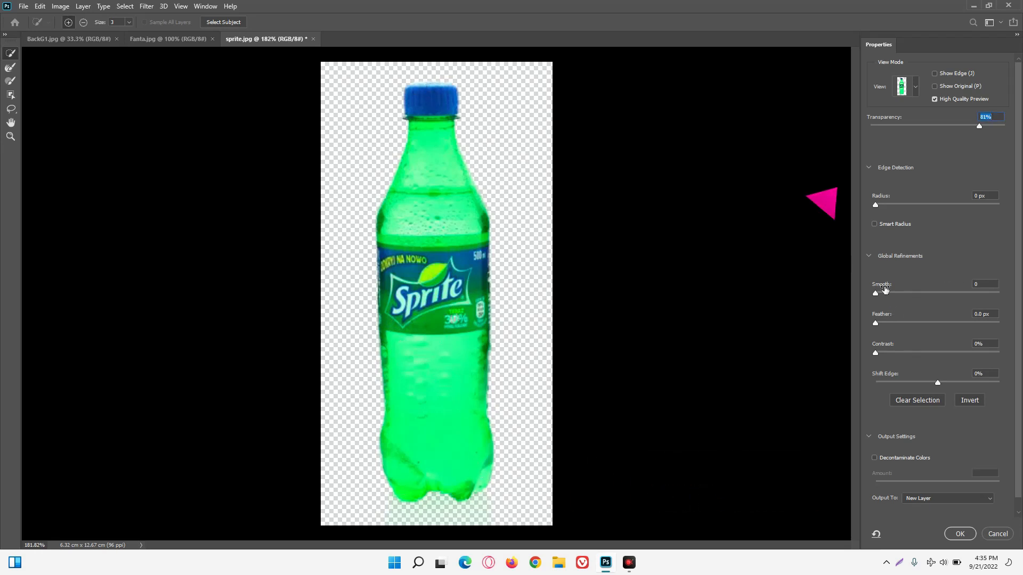
Refine the edge with radius 5 px, smooth 4, feather 2.1 px, contrast 60% and shift edge -2%, and output the bottle to a new layer.
left_click_drag(875, 204, 908, 204)
mouse_move(875, 292)
left_mouse_down()
mouse_move(901, 321)
mouse_move(900, 354)
mouse_move(935, 356)
mouse_move(937, 382)
mouse_move(926, 383)
mouse_move(951, 382)
mouse_move(929, 383)
left_mouse_up()
mouse_move(900, 322)
left_mouse_down()
mouse_move(913, 323)
mouse_move(890, 324)
mouse_move(926, 324)
mouse_move(889, 331)
left_mouse_up()
left_click_drag(931, 381, 950, 350)
left_click(943, 500)
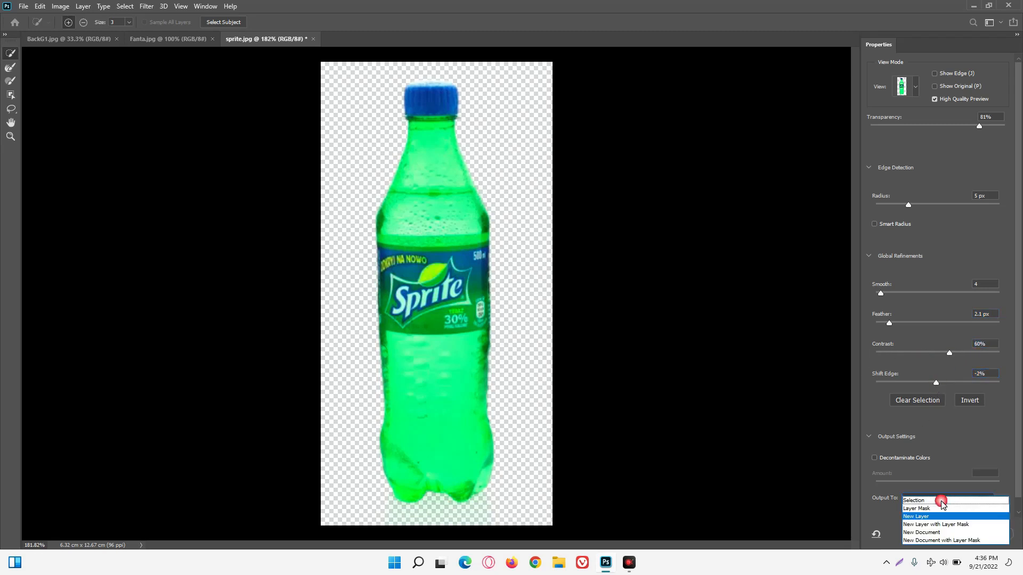
left_click(922, 517)
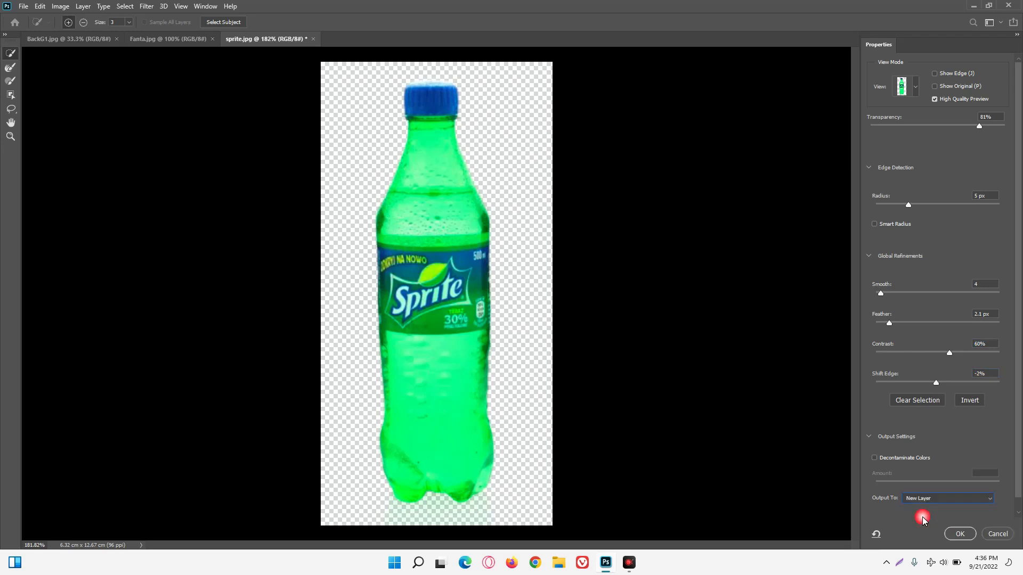
left_click(959, 534)
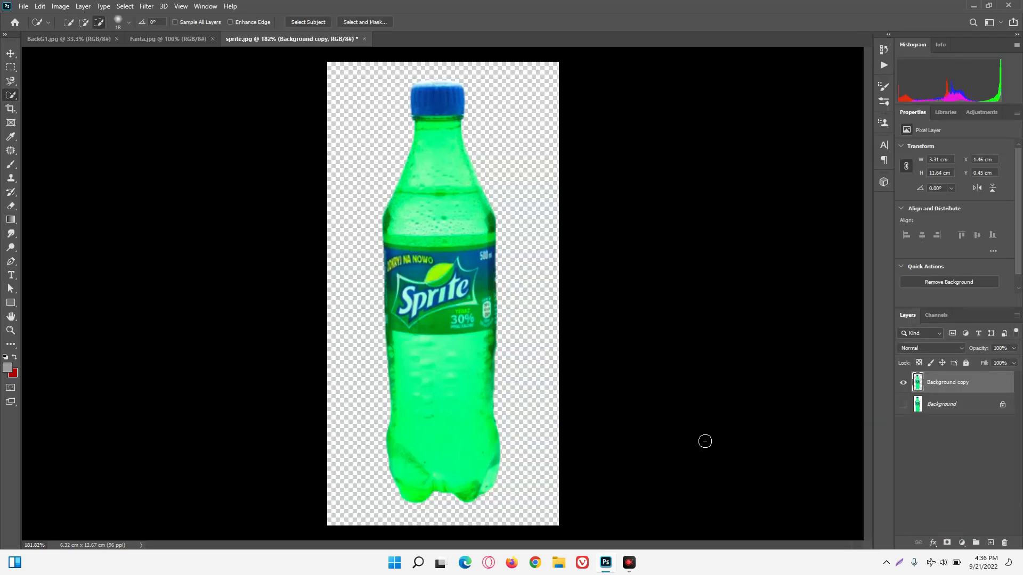
Duplicate the cut-out Sprite bottle layer and keep the duplicate as the active layer.
key("ctrl")
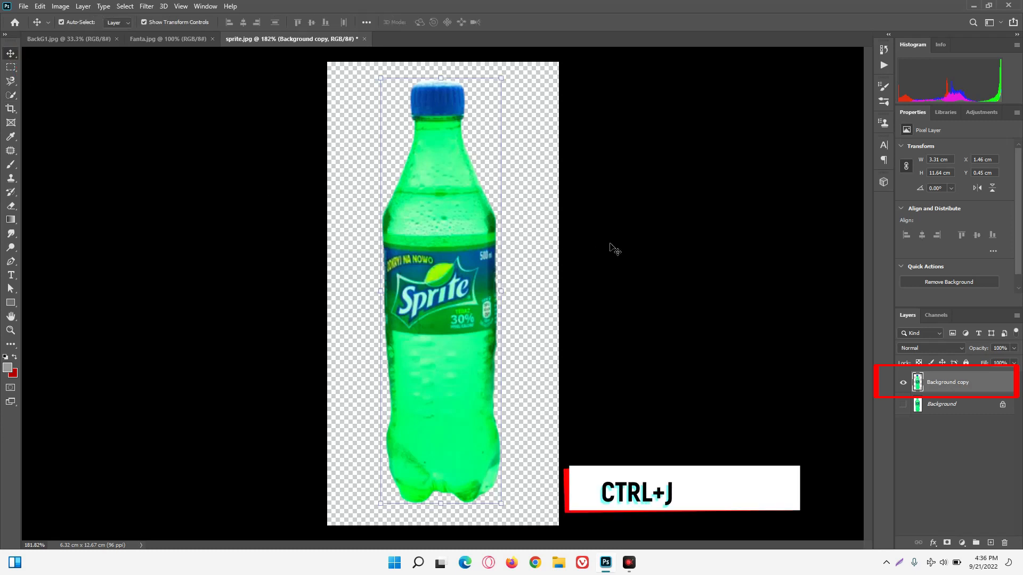
key("ctrl+j")
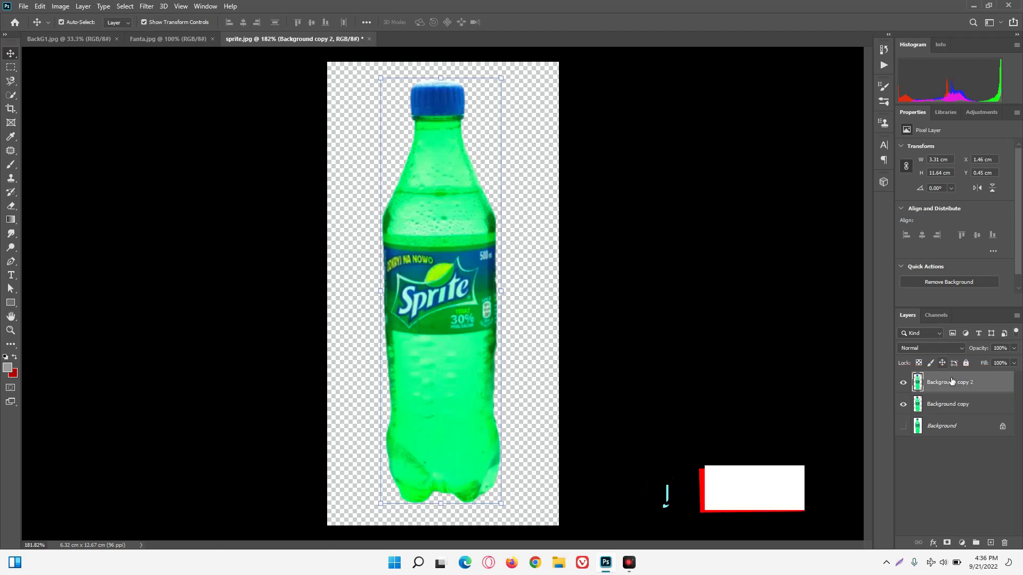
left_click(950, 405)
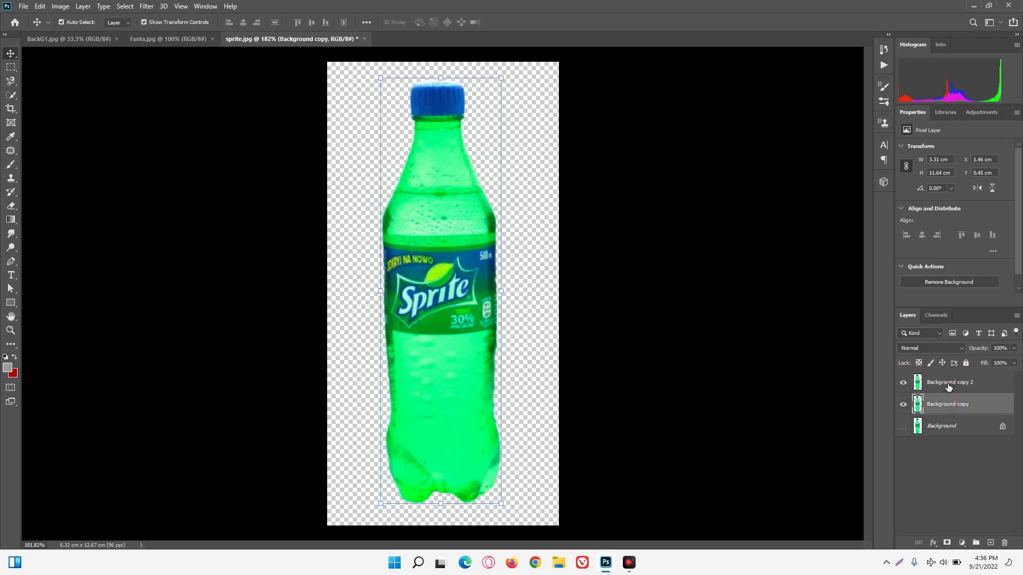
left_click(949, 386)
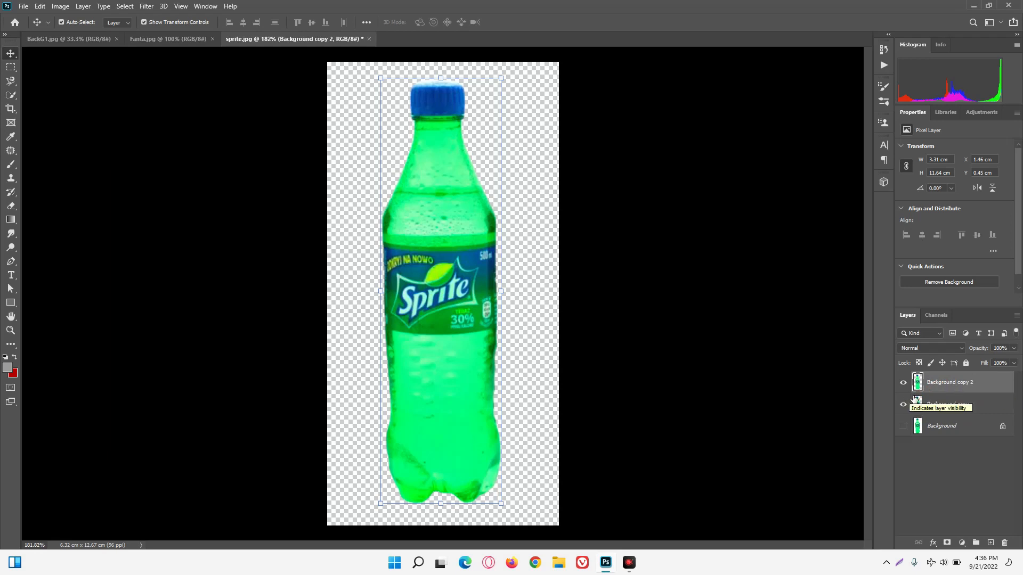
Desaturate the duplicated bottle layer and invert its tones.
key("ctrl")
key("ctrl+shift+u")
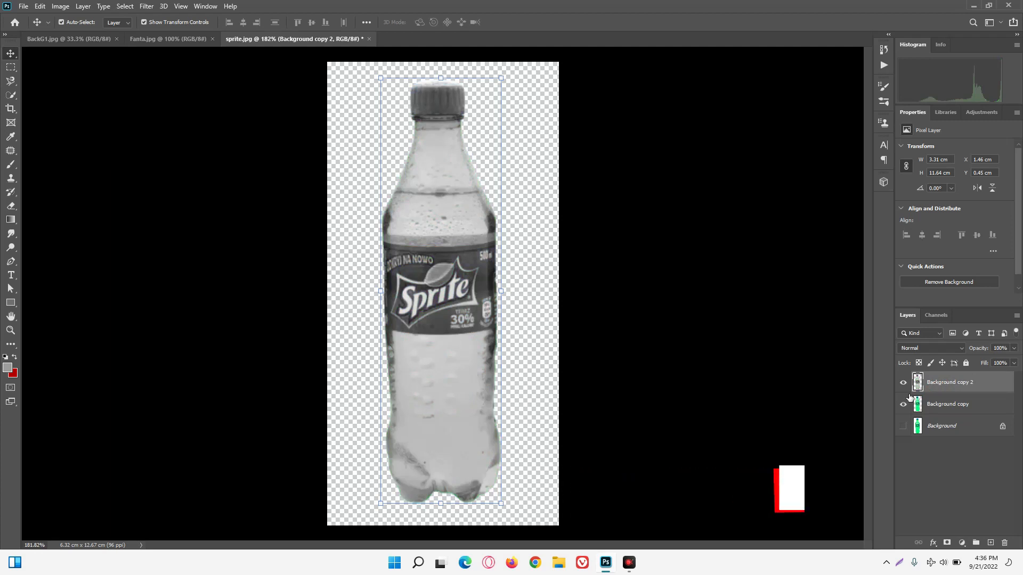
key("ctrl+i")
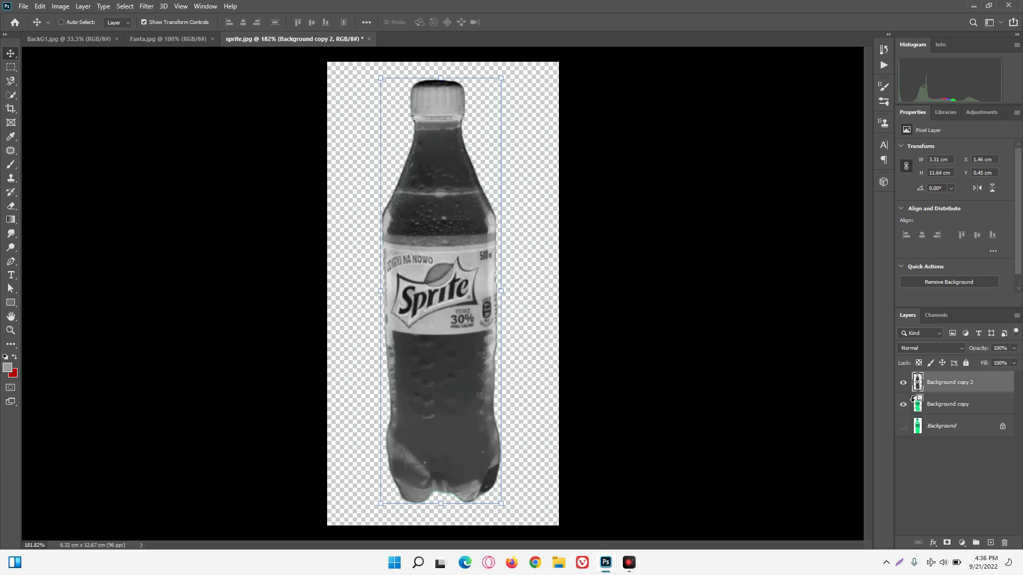
Load the bright tones of the inverted bottle as a selection, invert the selection, and copy the selected pixels to a new layer.
key("ctrl+shift+alt+5")
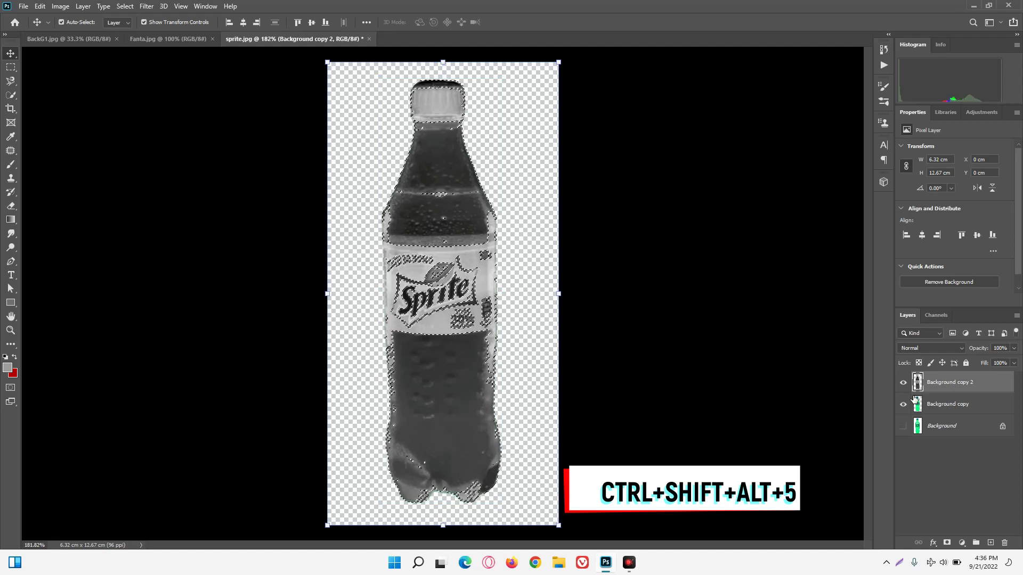
key("ctrl+shift+i")
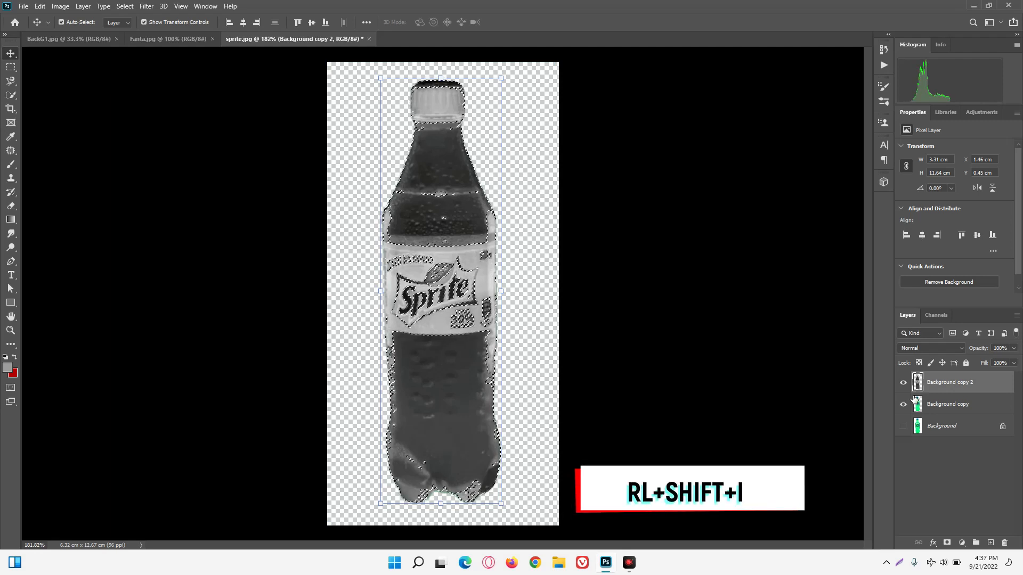
key("ctrl+j")
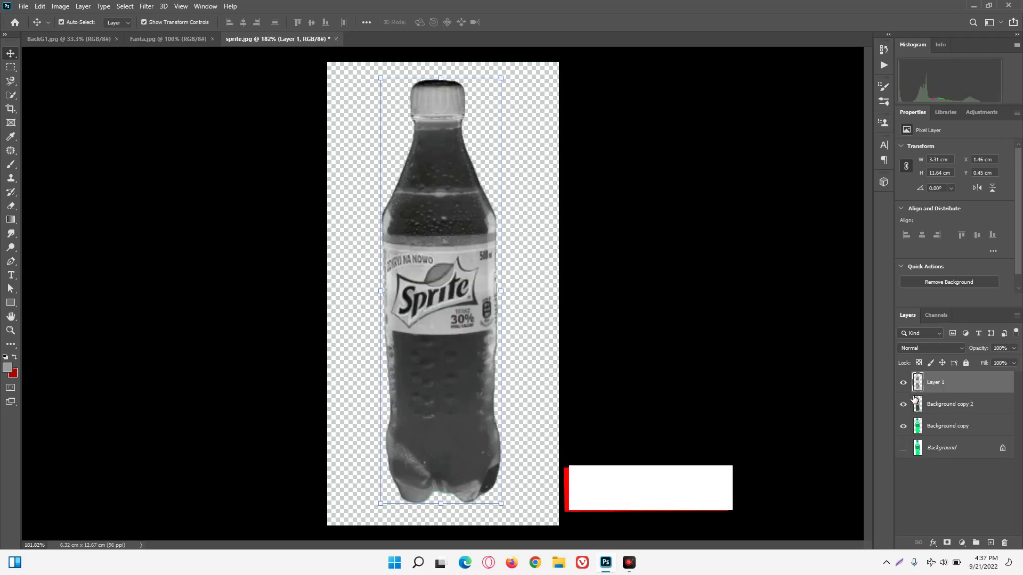
Delete the Background copy 2 layer and keep the coloured Background copy visible beneath the semi-transparent Layer 1.
left_click(910, 416)
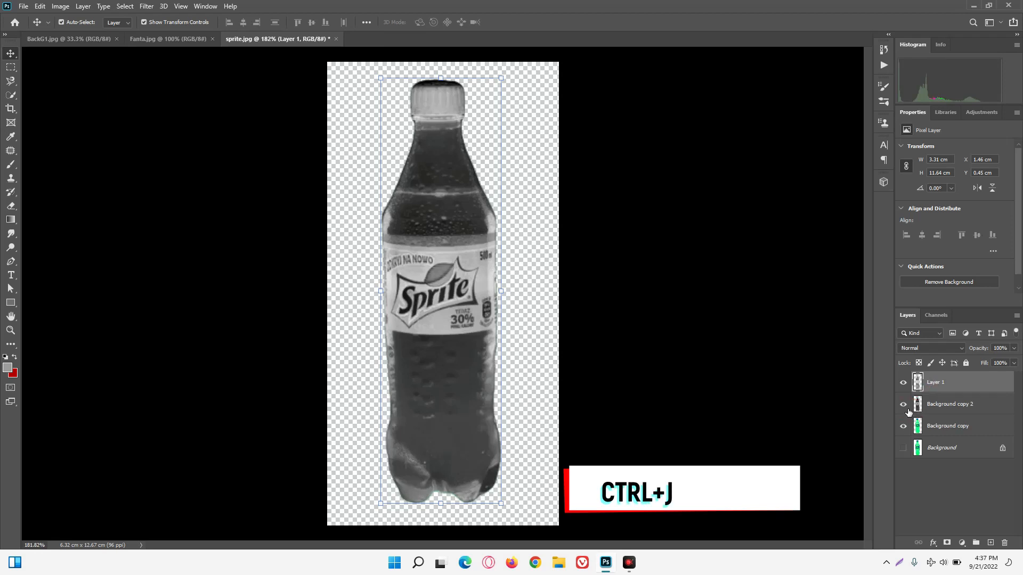
left_click(904, 406)
left_click(904, 426)
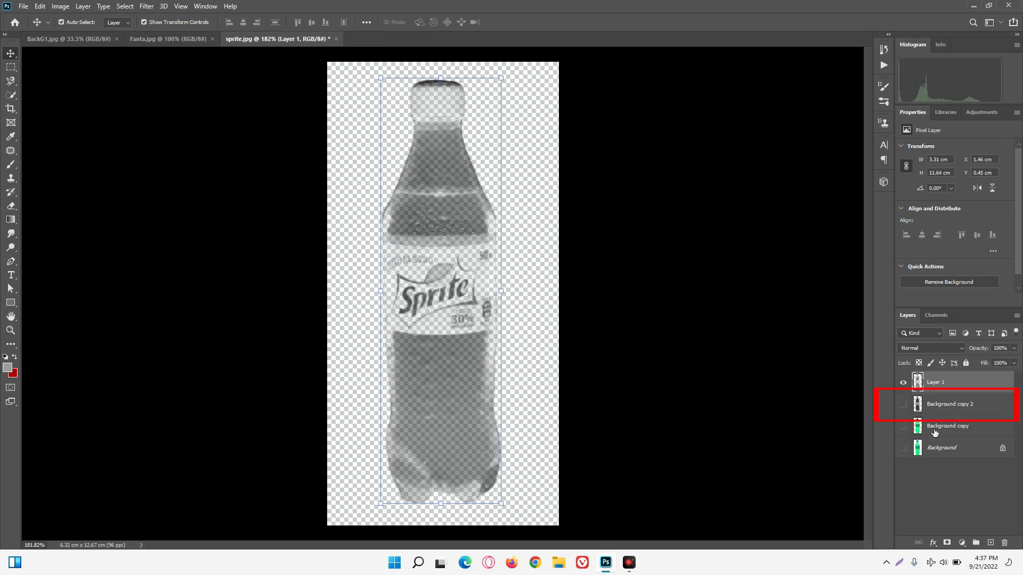
left_click_drag(964, 412, 1011, 546)
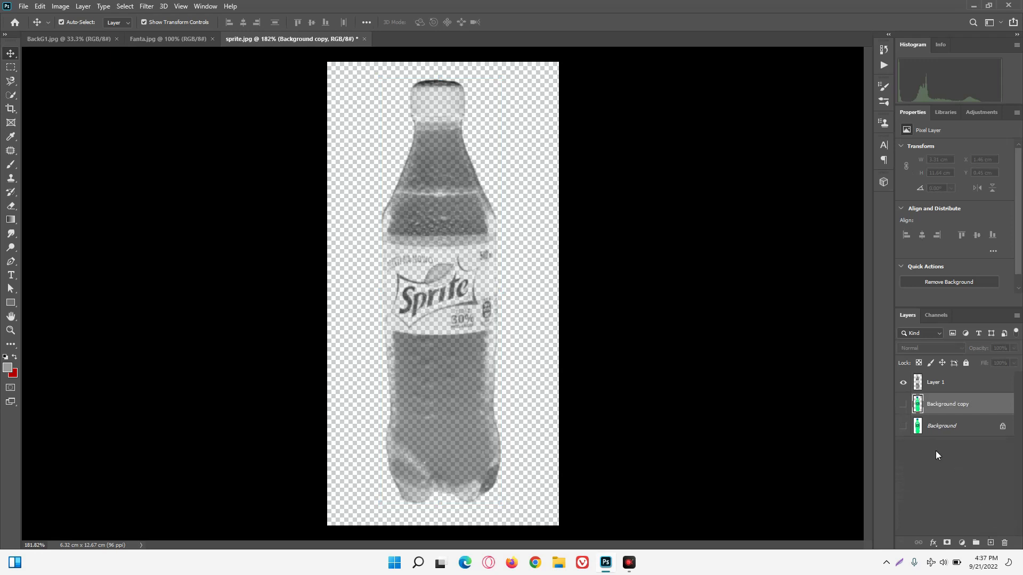
left_click(907, 407)
left_click(908, 407)
Add a white layer mask to both Background copy and Layer 1.
left_click(947, 543)
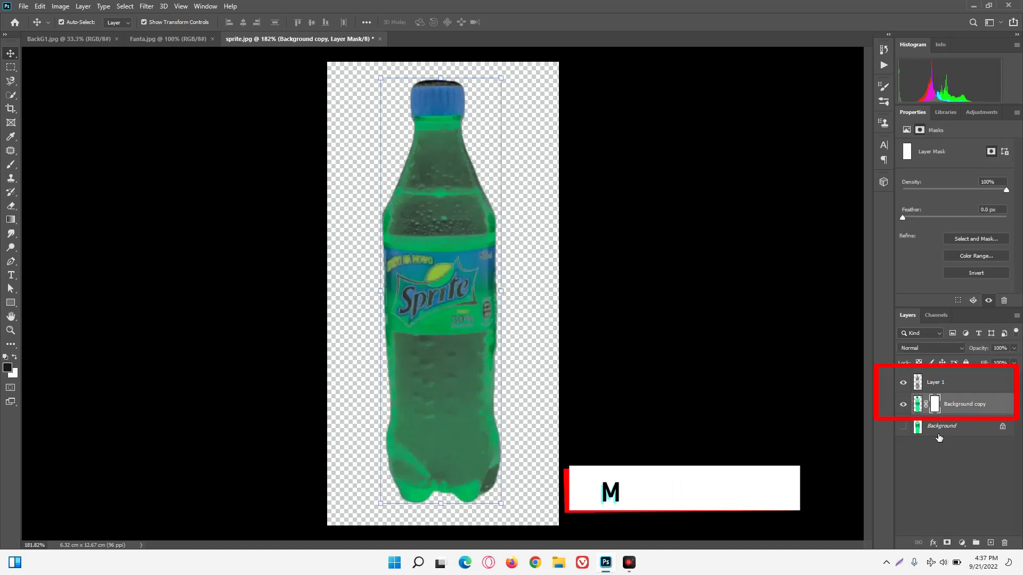
left_click(942, 386)
left_click(948, 543)
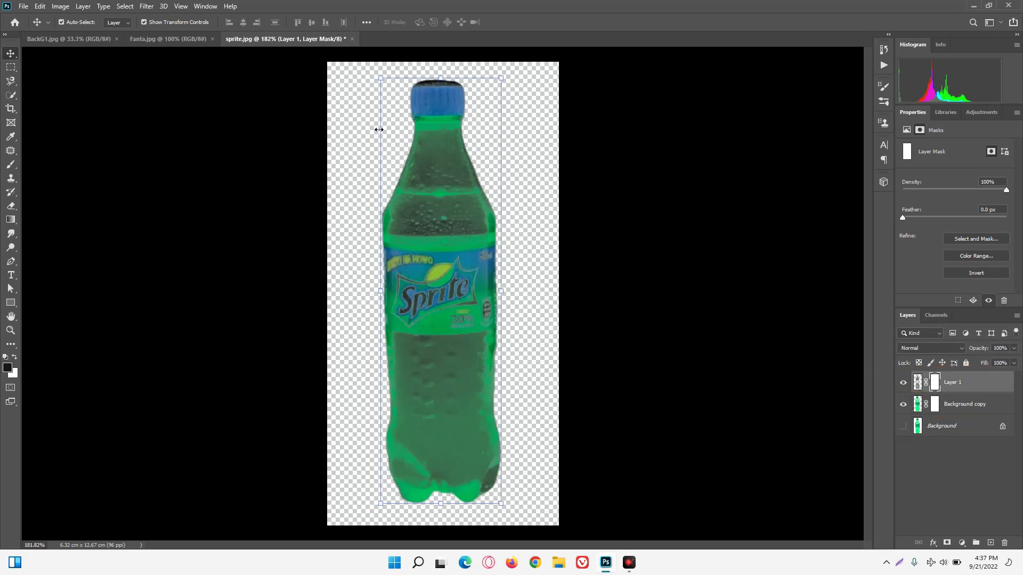
Paint black on Layer 1's mask over the bottle cap with the Brush tool, down to the cap's lower rim, to restore its blue colour.
left_click(11, 164)
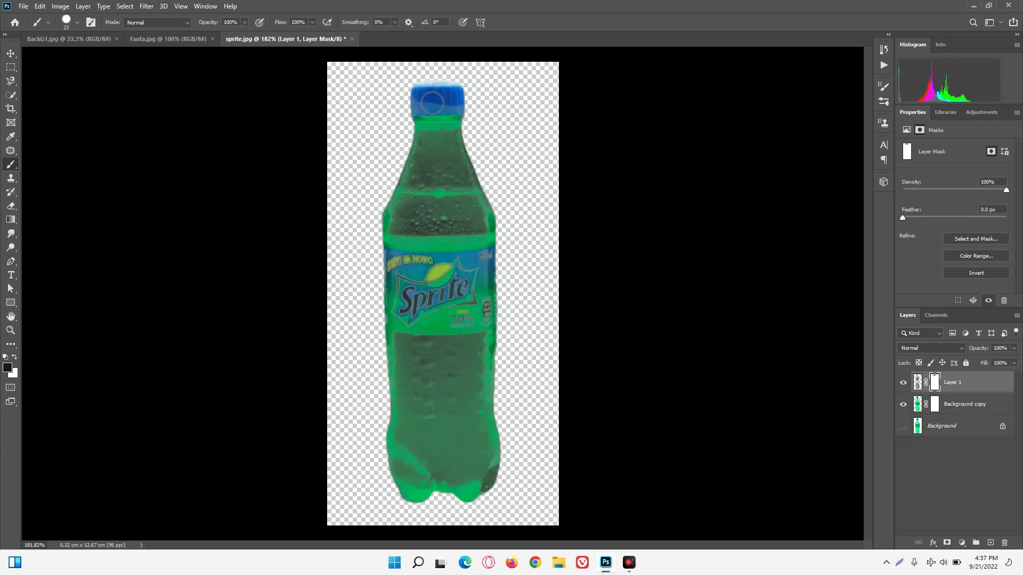
scroll(430, 107, "up", 5)
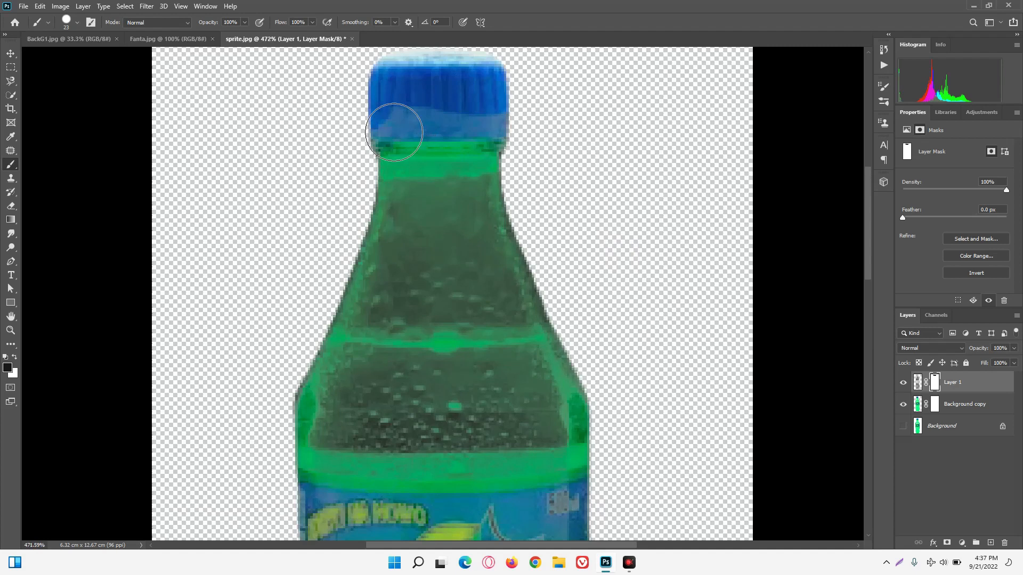
left_click(379, 110)
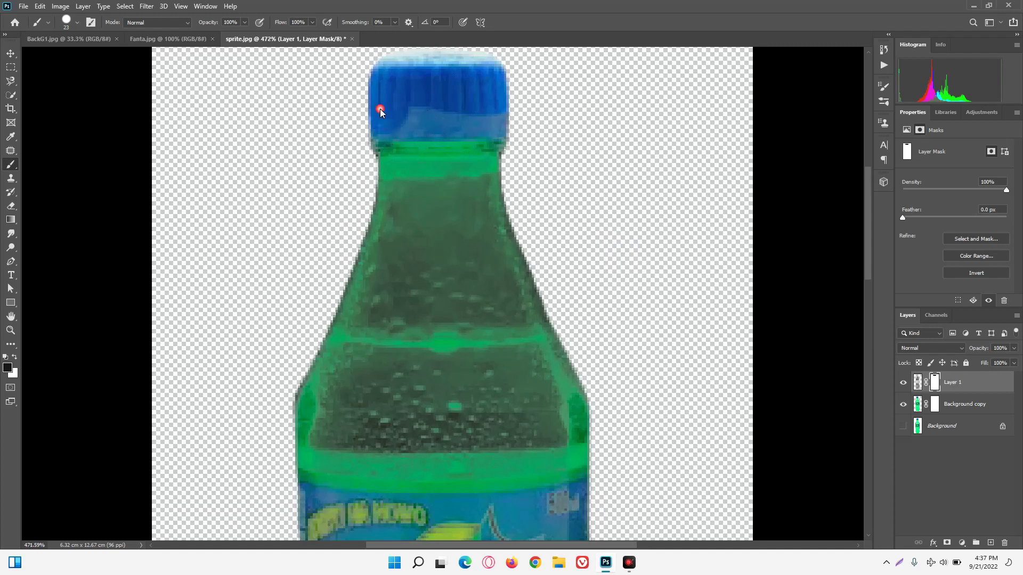
left_click_drag(395, 108, 491, 130)
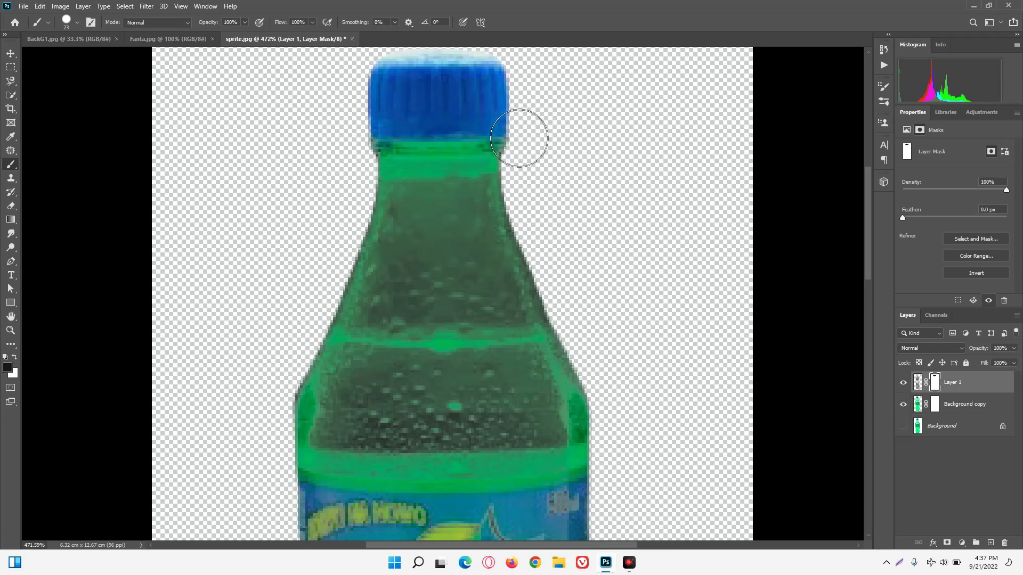
left_click(489, 141)
left_click(470, 137)
left_click(455, 137)
left_click(421, 135)
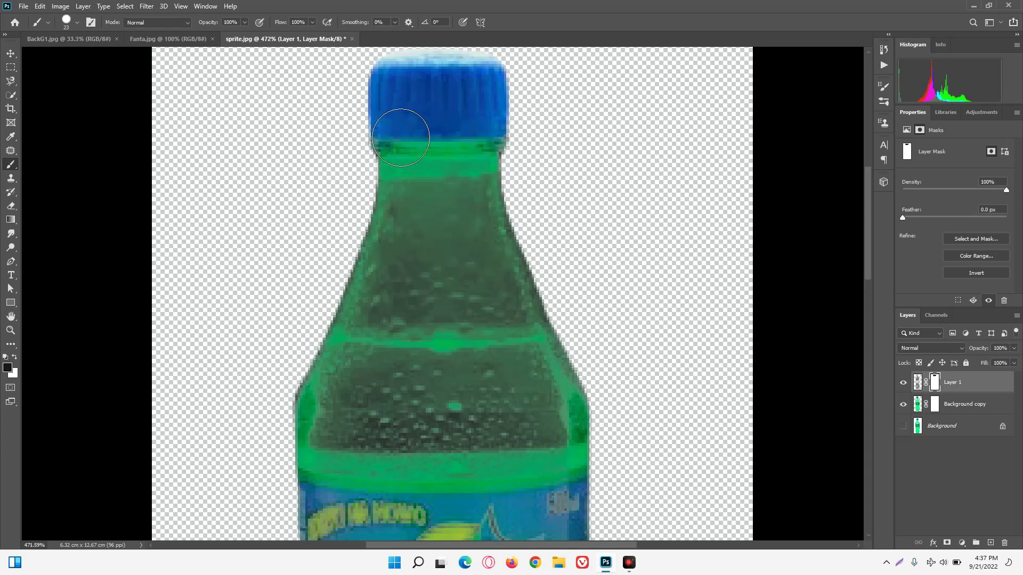
left_click(518, 85)
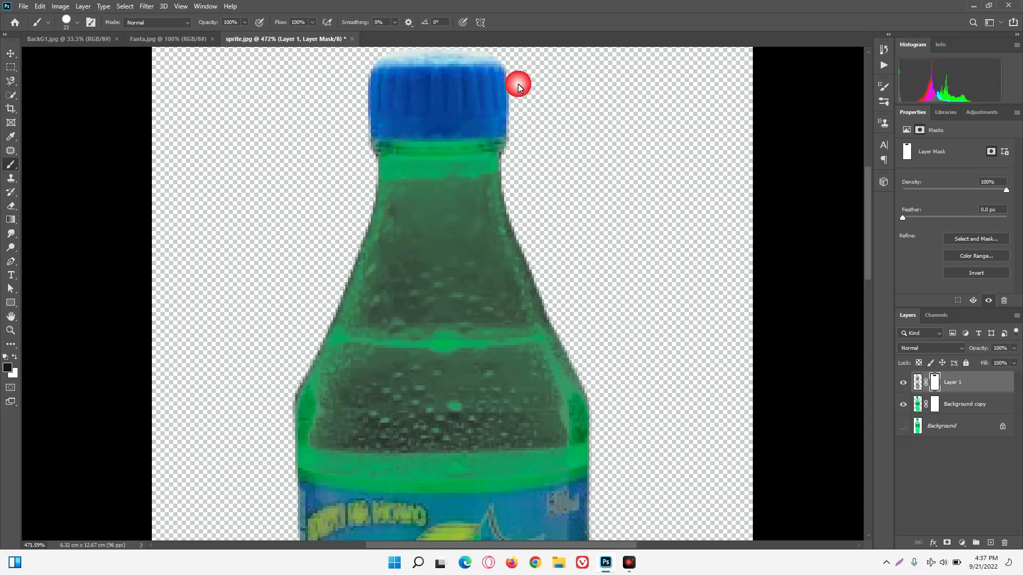
Paint black on Layer 1's mask over the whole Sprite label with the Brush tool to restore its original colours.
scroll(544, 118, "down", 1)
scroll(544, 118, "down", 9)
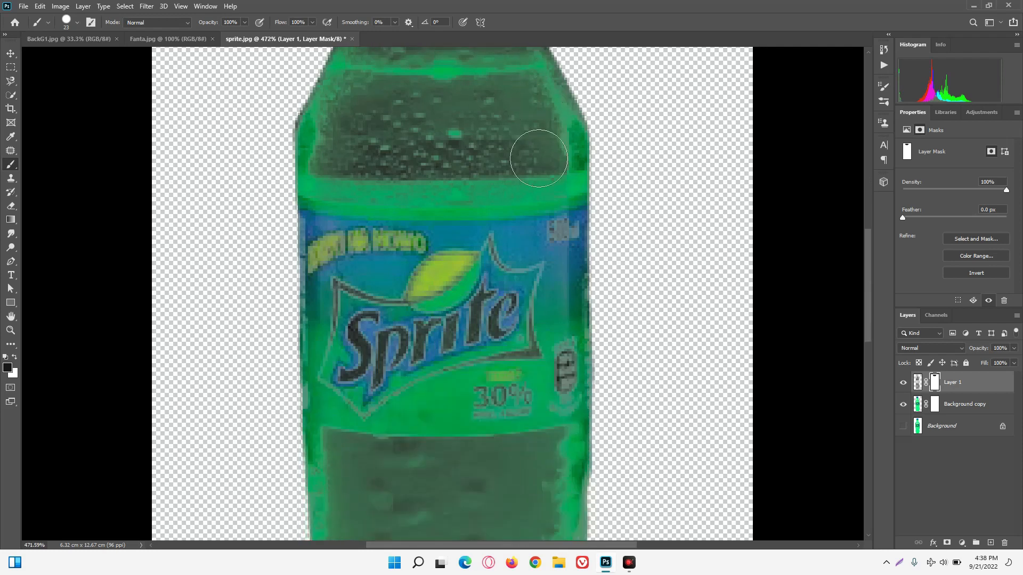
mouse_move(457, 275)
left_mouse_down()
mouse_move(330, 314)
mouse_move(410, 283)
mouse_move(621, 302)
mouse_move(652, 279)
mouse_move(538, 269)
mouse_move(590, 278)
mouse_move(620, 256)
left_mouse_up()
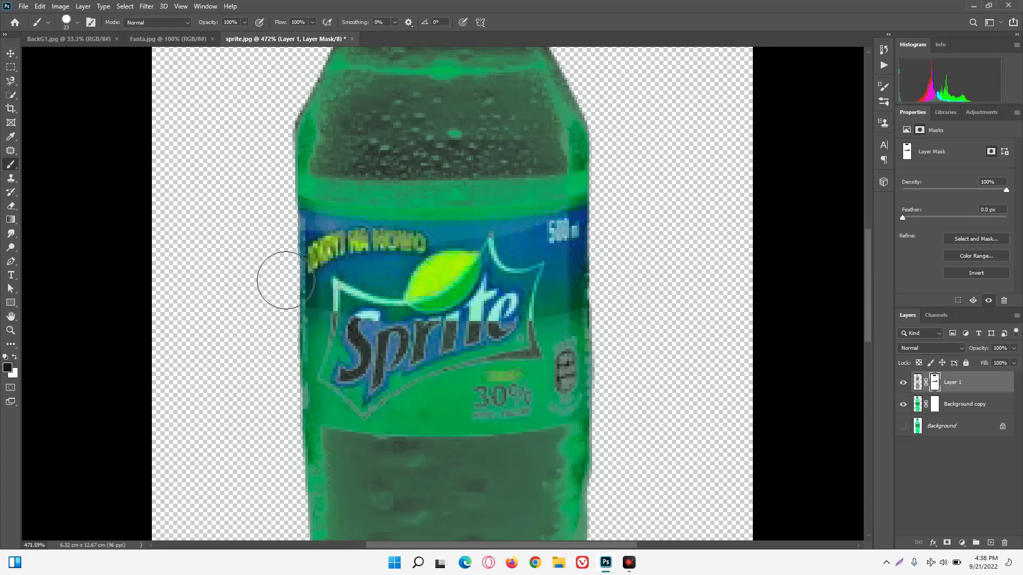
mouse_move(315, 259)
left_mouse_down()
mouse_move(327, 244)
mouse_move(331, 258)
mouse_move(344, 250)
mouse_move(329, 238)
left_mouse_up()
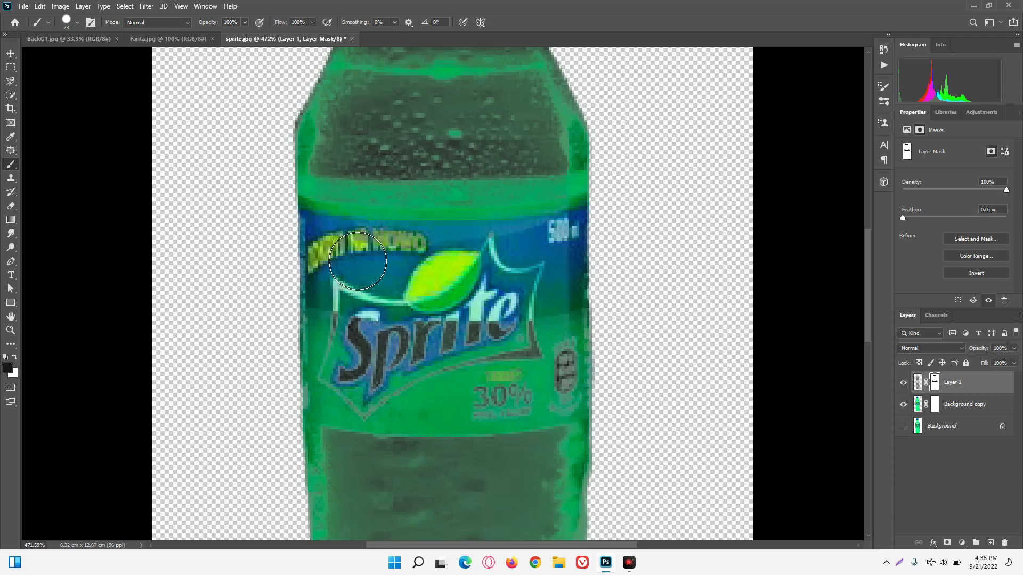
mouse_move(459, 275)
left_mouse_down()
mouse_move(580, 268)
mouse_move(617, 256)
mouse_move(587, 344)
mouse_move(602, 371)
mouse_move(484, 389)
mouse_move(289, 383)
left_mouse_up()
mouse_move(284, 342)
left_mouse_down()
mouse_move(292, 378)
mouse_move(316, 408)
mouse_move(317, 375)
mouse_move(337, 414)
mouse_move(367, 427)
mouse_move(512, 432)
mouse_move(506, 418)
mouse_move(503, 436)
mouse_move(556, 429)
left_mouse_up()
left_click_drag(586, 423, 594, 415)
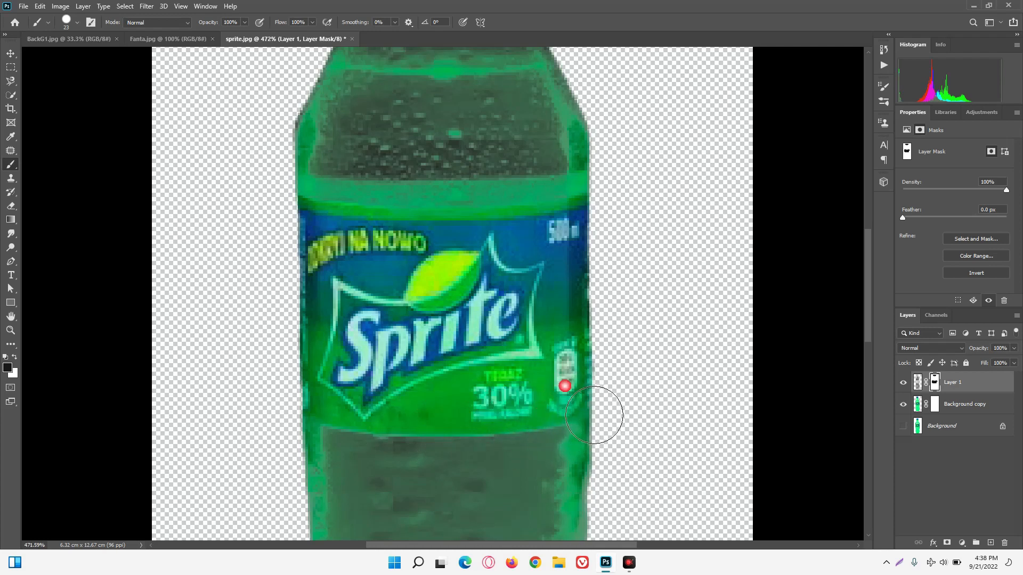
Paint black on Background copy's mask from the bottle's base up to the label's lower edge to make the lower liquid area transparent.
left_click(935, 406)
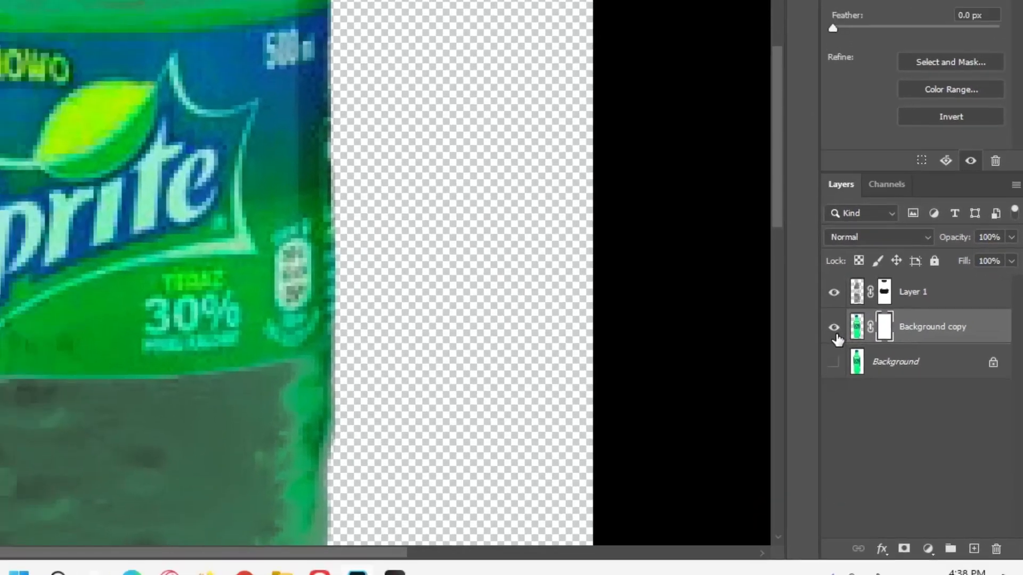
scroll(648, 383, "down", 10)
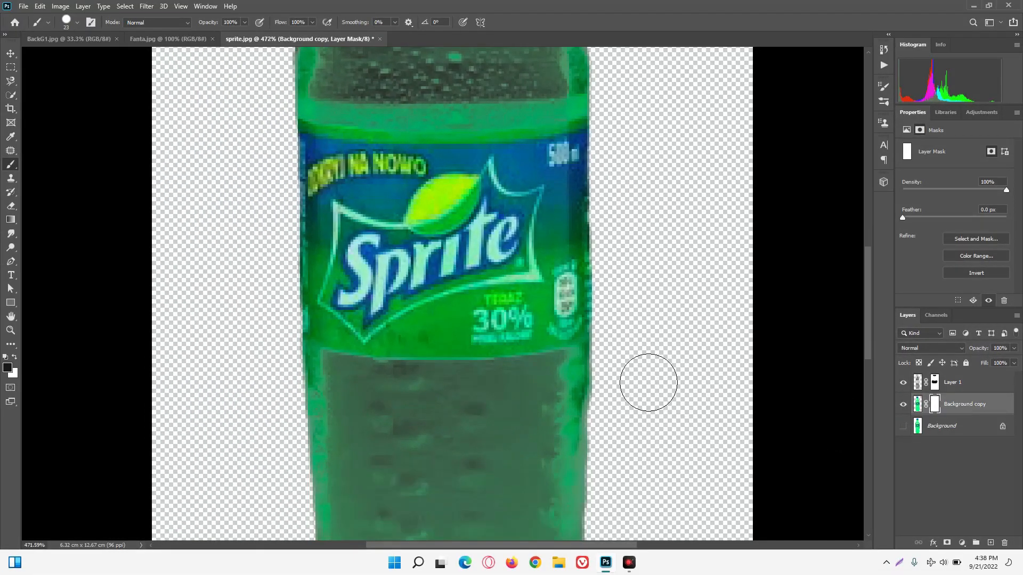
scroll(616, 370, "down", 3)
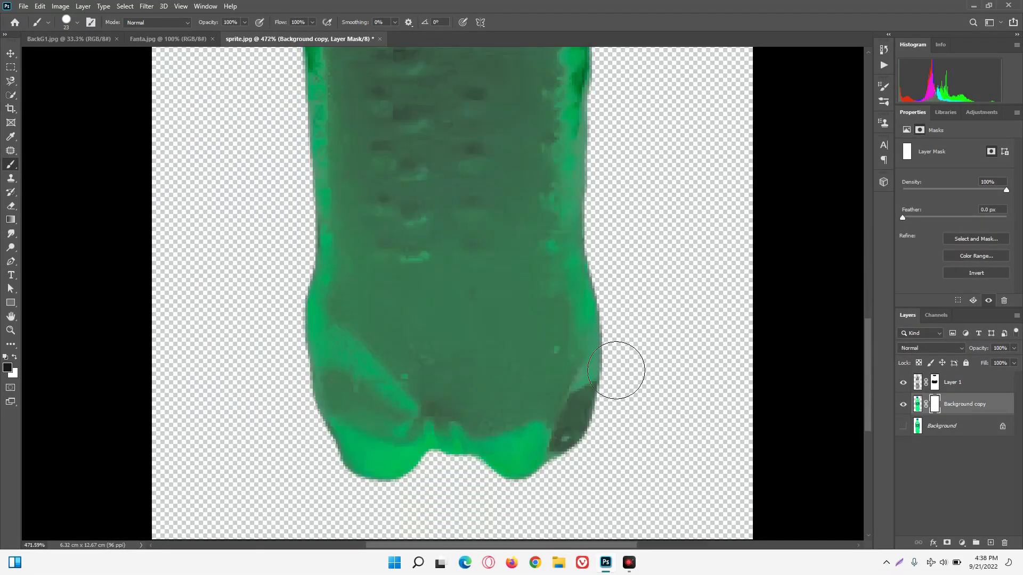
scroll(414, 457, "down", 2)
mouse_move(393, 471)
left_mouse_down()
mouse_move(625, 474)
mouse_move(413, 473)
mouse_move(350, 457)
mouse_move(571, 456)
mouse_move(357, 450)
mouse_move(551, 426)
mouse_move(530, 423)
mouse_move(331, 436)
mouse_move(610, 373)
mouse_move(311, 395)
mouse_move(619, 375)
mouse_move(323, 345)
mouse_move(547, 353)
mouse_move(520, 334)
mouse_move(333, 322)
mouse_move(513, 321)
mouse_move(590, 302)
mouse_move(329, 270)
mouse_move(583, 289)
mouse_move(331, 254)
mouse_move(566, 269)
mouse_move(542, 247)
left_mouse_up()
scroll(554, 265, "up", 2)
scroll(524, 281, "up", 2)
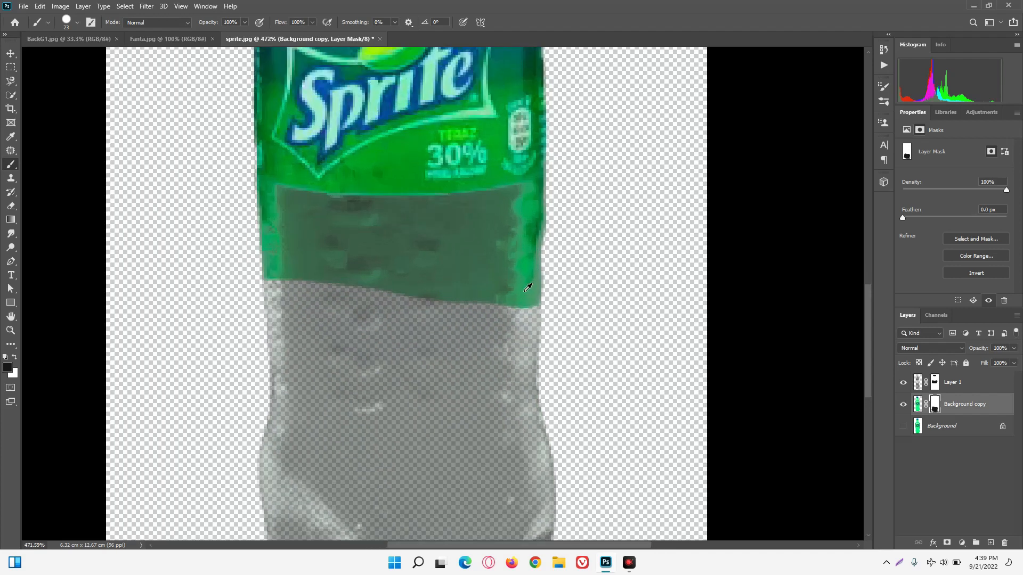
mouse_move(412, 333)
left_mouse_down()
mouse_move(204, 290)
mouse_move(625, 321)
mouse_move(226, 298)
mouse_move(209, 224)
mouse_move(192, 229)
mouse_move(237, 232)
mouse_move(282, 257)
mouse_move(378, 213)
mouse_move(607, 254)
mouse_move(598, 215)
mouse_move(580, 228)
mouse_move(512, 236)
mouse_move(436, 200)
left_mouse_up()
mouse_move(452, 246)
left_mouse_down()
mouse_move(416, 224)
mouse_move(433, 240)
mouse_move(411, 251)
mouse_move(388, 239)
mouse_move(344, 245)
mouse_move(326, 229)
mouse_move(308, 245)
mouse_move(277, 241)
mouse_move(295, 245)
left_mouse_up()
Paint black on Background copy's mask just above the label, following its upper edge and covering the bottle's shoulder.
scroll(460, 335, "up", 10)
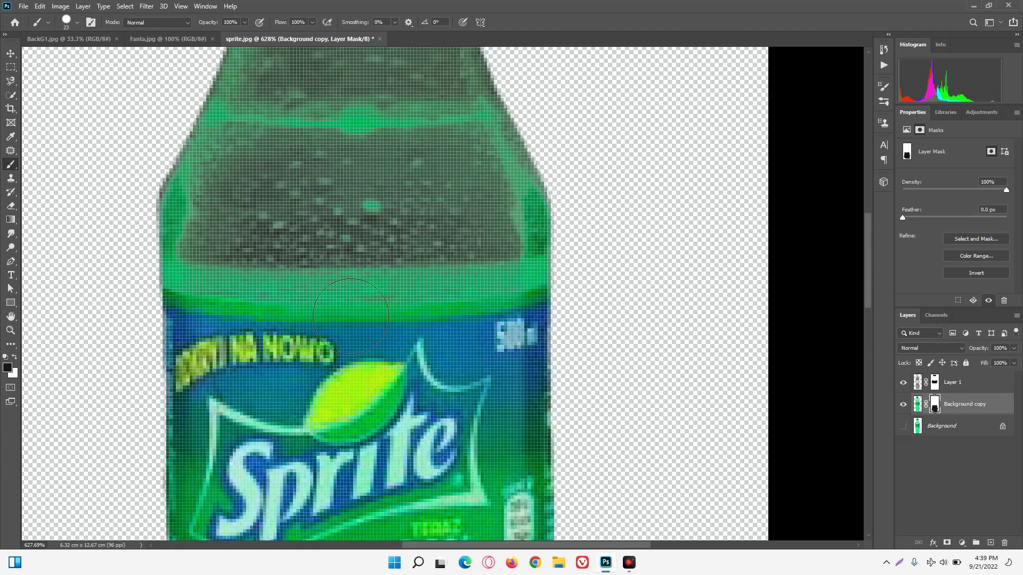
mouse_move(196, 246)
left_mouse_down()
mouse_move(194, 254)
mouse_move(195, 246)
left_mouse_up()
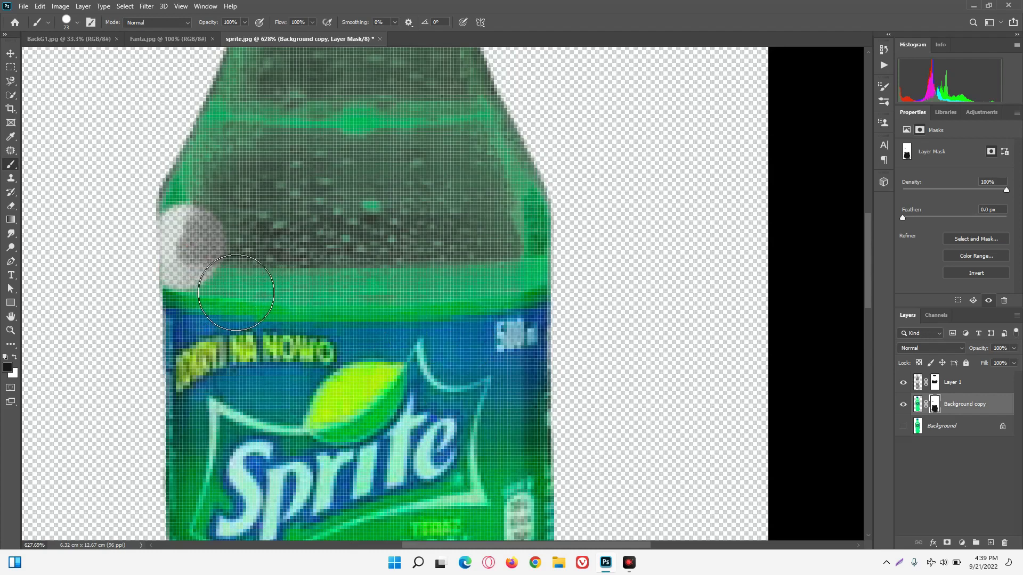
mouse_move(247, 293)
left_mouse_down()
mouse_move(337, 281)
mouse_move(480, 284)
mouse_move(603, 254)
mouse_move(559, 287)
left_mouse_up()
left_click(498, 255)
left_click_drag(502, 260, 472, 264)
mouse_move(510, 301)
left_mouse_down()
mouse_move(344, 300)
mouse_move(367, 305)
mouse_move(315, 290)
mouse_move(291, 298)
left_mouse_up()
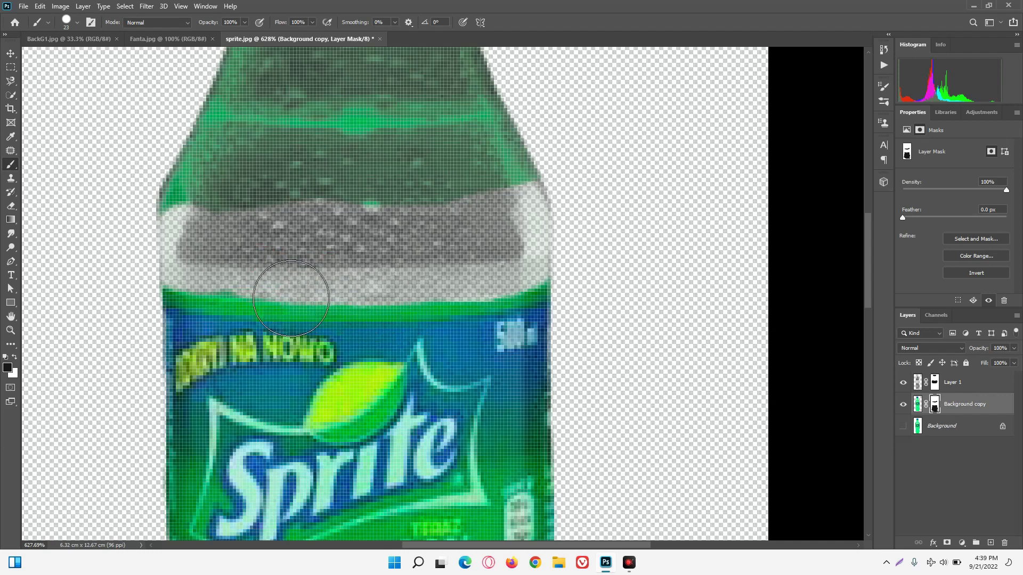
mouse_move(228, 260)
left_mouse_down()
mouse_move(533, 242)
mouse_move(479, 197)
mouse_move(203, 208)
mouse_move(508, 237)
left_mouse_up()
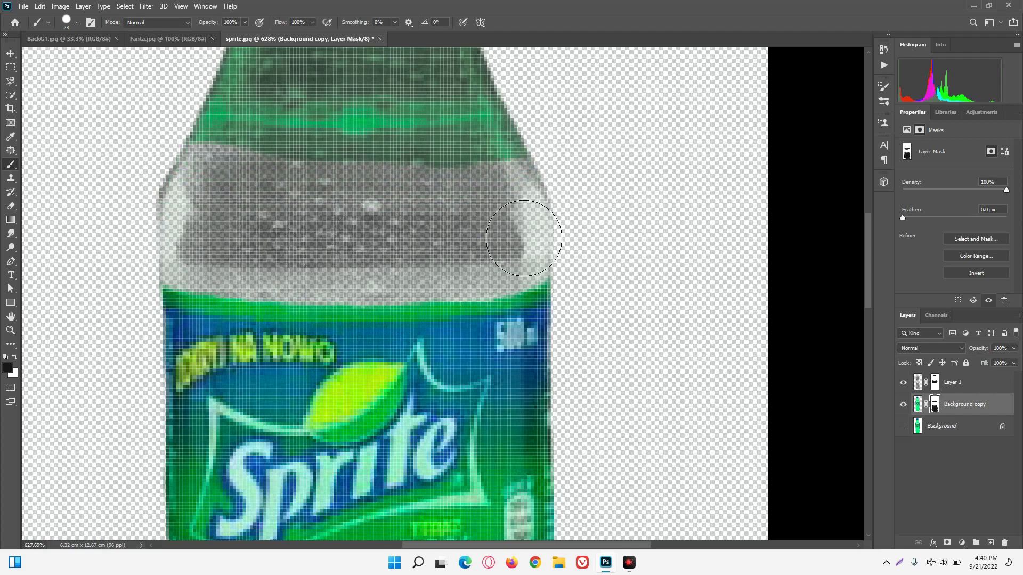
Continue painting black on Background copy's mask over the upper bottle and neck, up to the blue cap's lower rim.
scroll(529, 229, "up", 5)
mouse_move(180, 379)
left_mouse_down()
mouse_move(554, 383)
mouse_move(206, 330)
mouse_move(605, 309)
mouse_move(254, 256)
mouse_move(414, 258)
left_mouse_up()
scroll(506, 301, "up", 2)
mouse_move(512, 295)
left_mouse_down()
mouse_move(299, 181)
mouse_move(275, 213)
mouse_move(458, 239)
mouse_move(452, 170)
mouse_move(446, 197)
mouse_move(430, 185)
mouse_move(321, 195)
mouse_move(354, 151)
mouse_move(416, 195)
mouse_move(473, 194)
mouse_move(370, 171)
mouse_move(349, 188)
left_mouse_up()
scroll(340, 186, "down", 10)
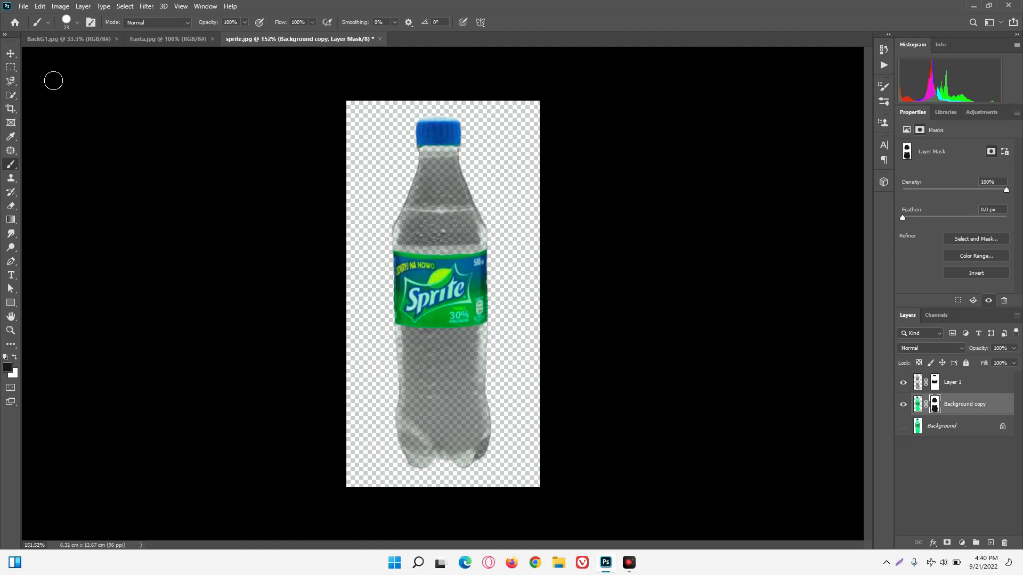
Invert the colours of Layer 1's image pixels, leaving its mask out of the operation.
left_click(11, 55)
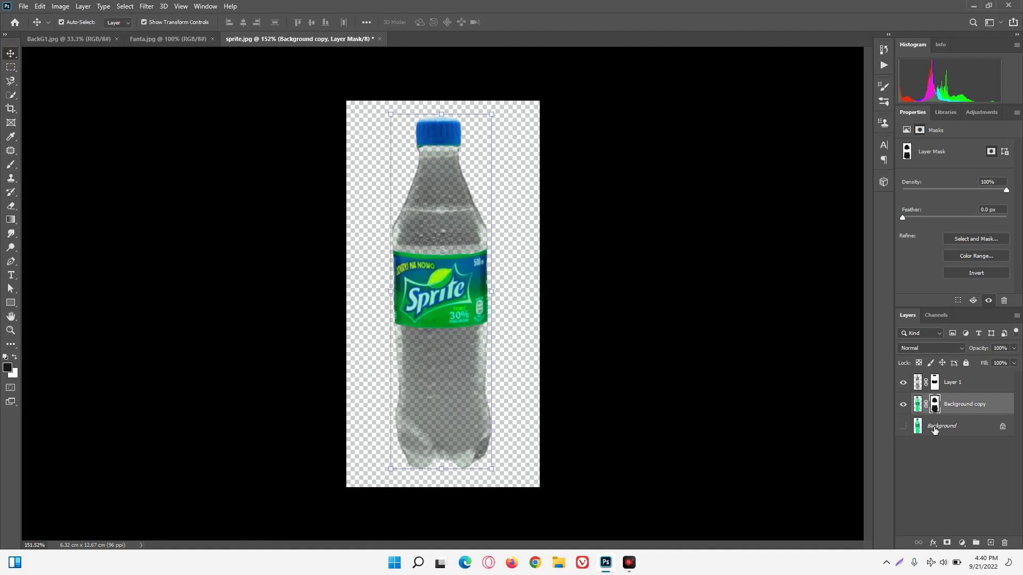
left_click(925, 392)
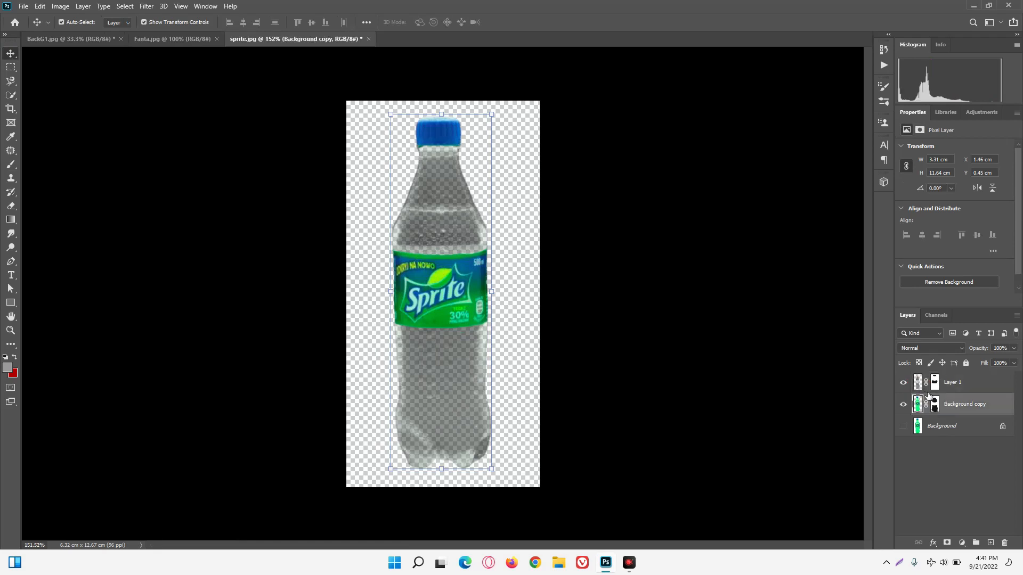
left_click(924, 390)
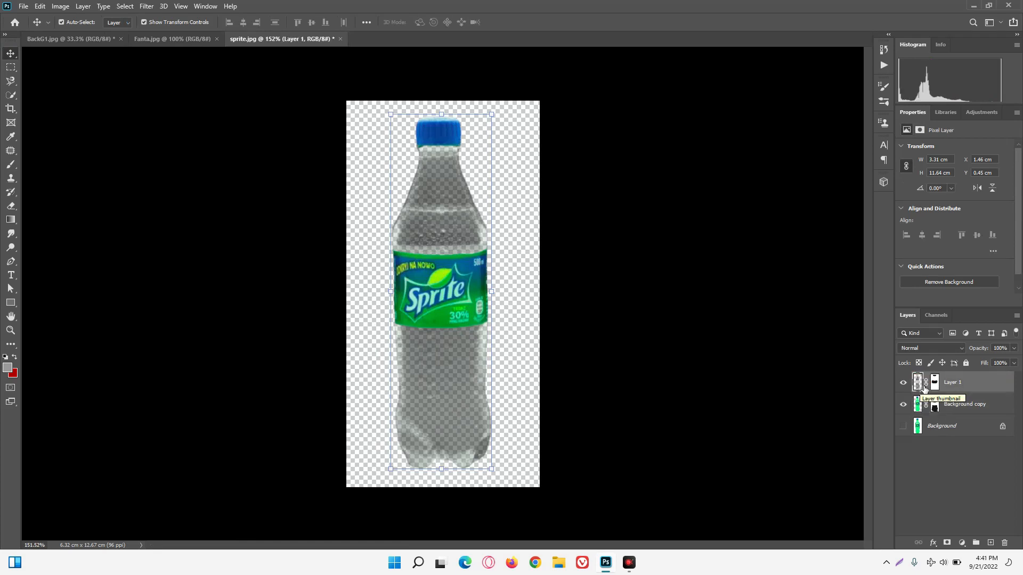
key("ctrl+i")
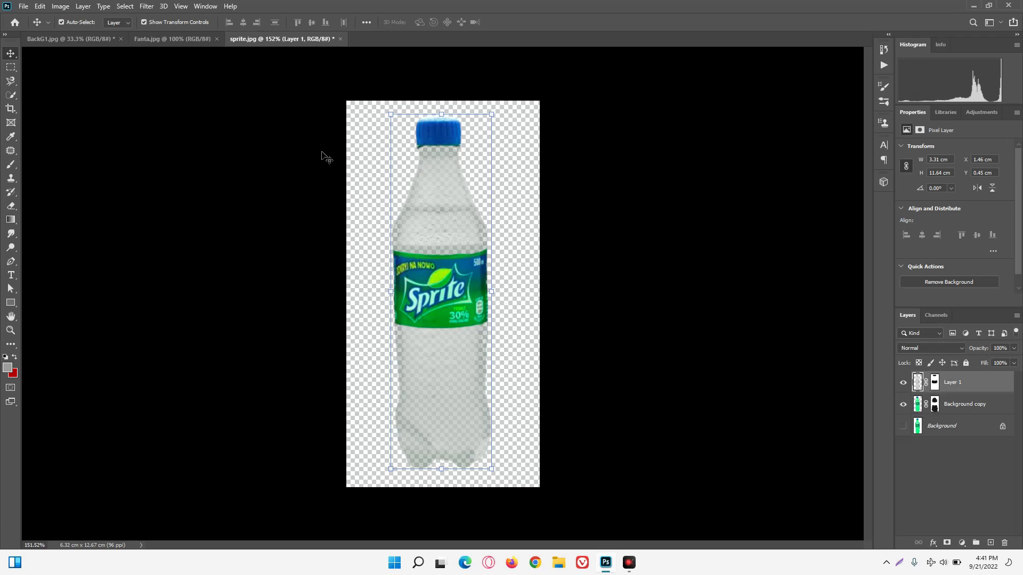
Apply Remove White Matte to Layer 1.
left_click(60, 6)
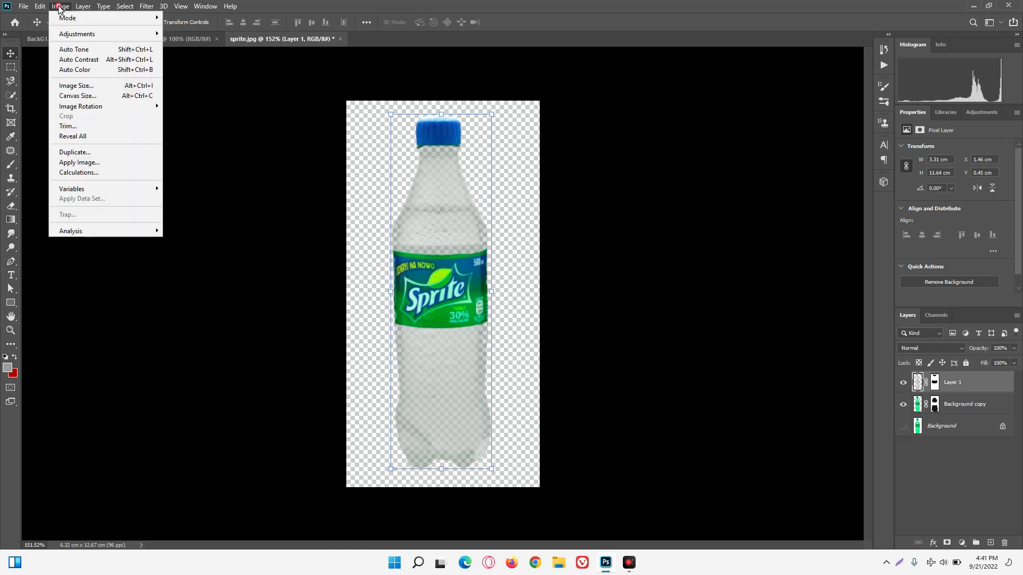
mouse_move(84, 12)
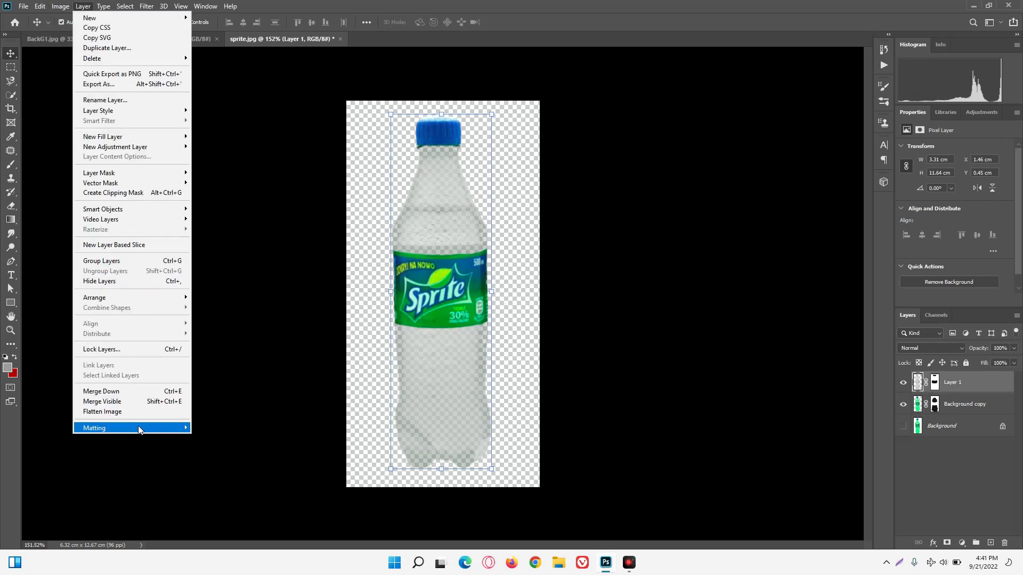
mouse_move(139, 429)
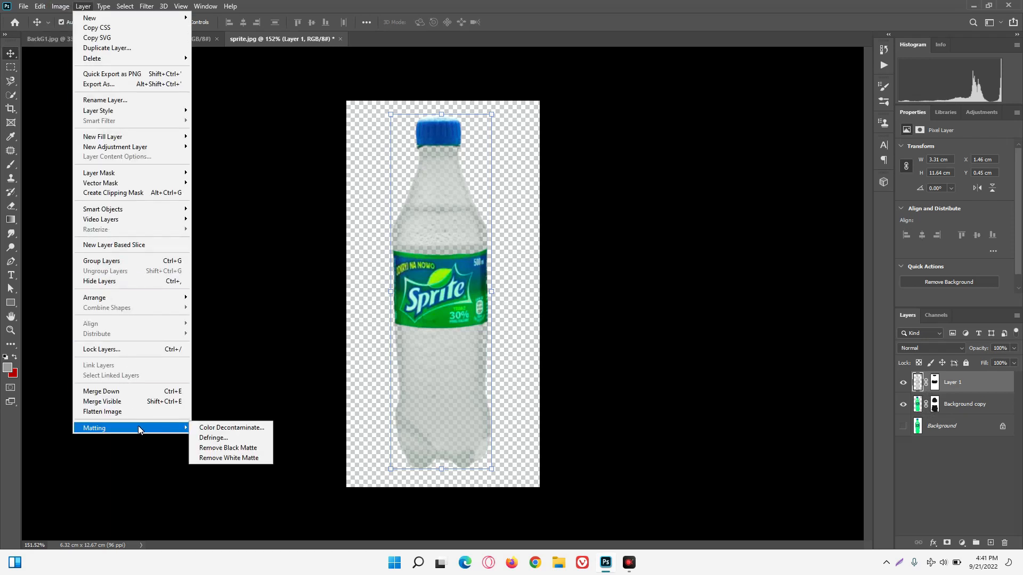
left_click(224, 458)
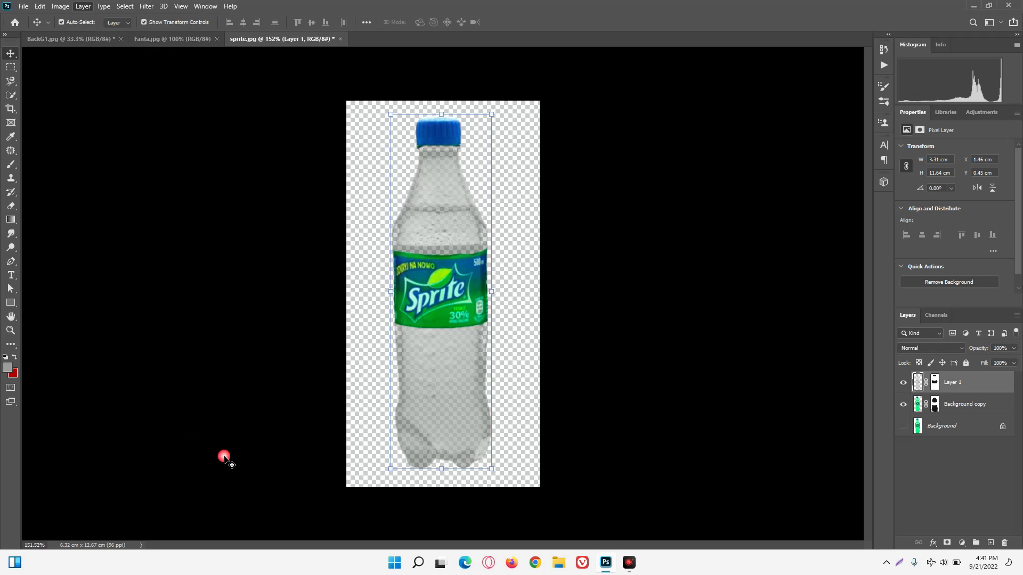
Merge Layer 1 and Background copy into a single layer.
left_click(953, 409, "ctrl")
right_click(948, 405)
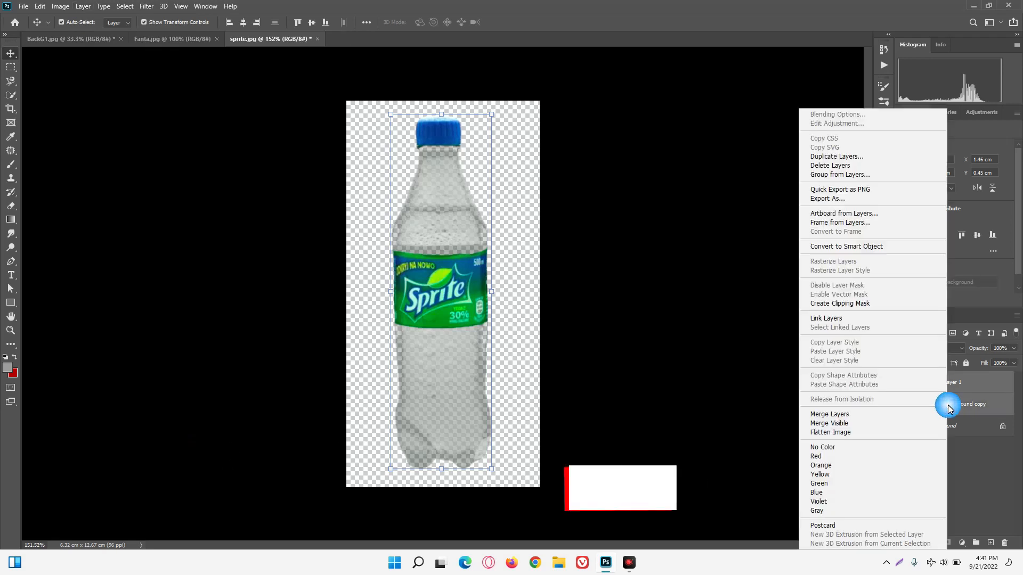
left_click(873, 413)
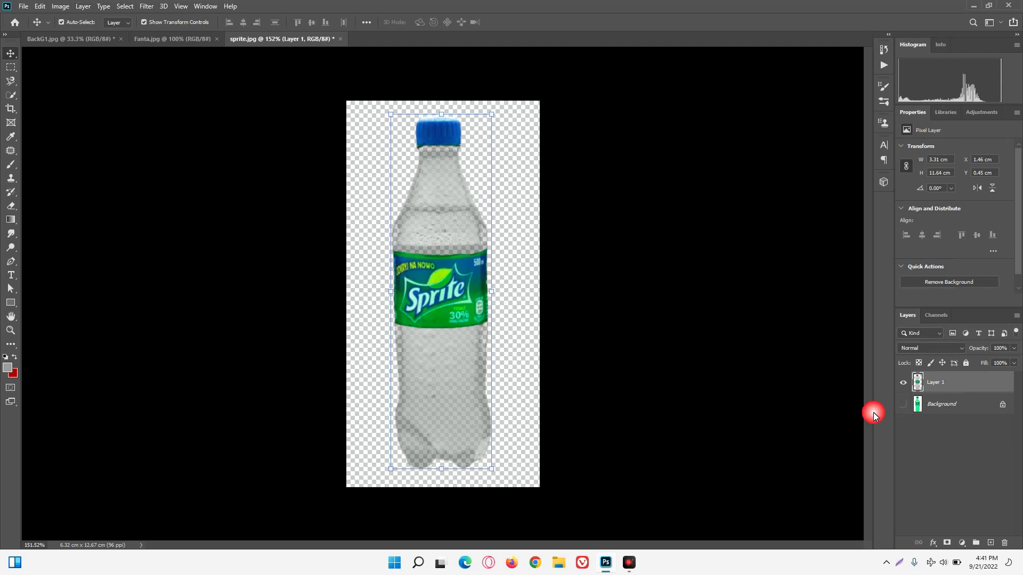
Move the merged Sprite bottle into BackG1.jpg, stand it on the water ripples and enlarge it to about 3.3 × 11.6 cm.
mouse_move(422, 219)
left_mouse_down()
mouse_move(283, 110)
mouse_move(107, 38)
mouse_move(384, 197)
mouse_move(684, 348)
mouse_move(505, 314)
left_mouse_up()
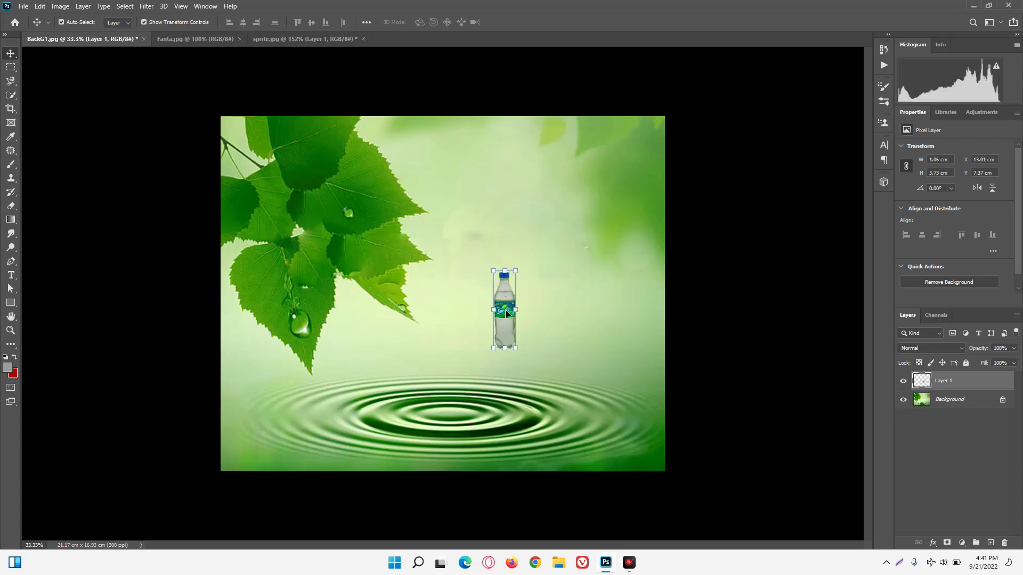
left_click_drag(498, 351, 471, 426)
left_click_drag(517, 276, 522, 275)
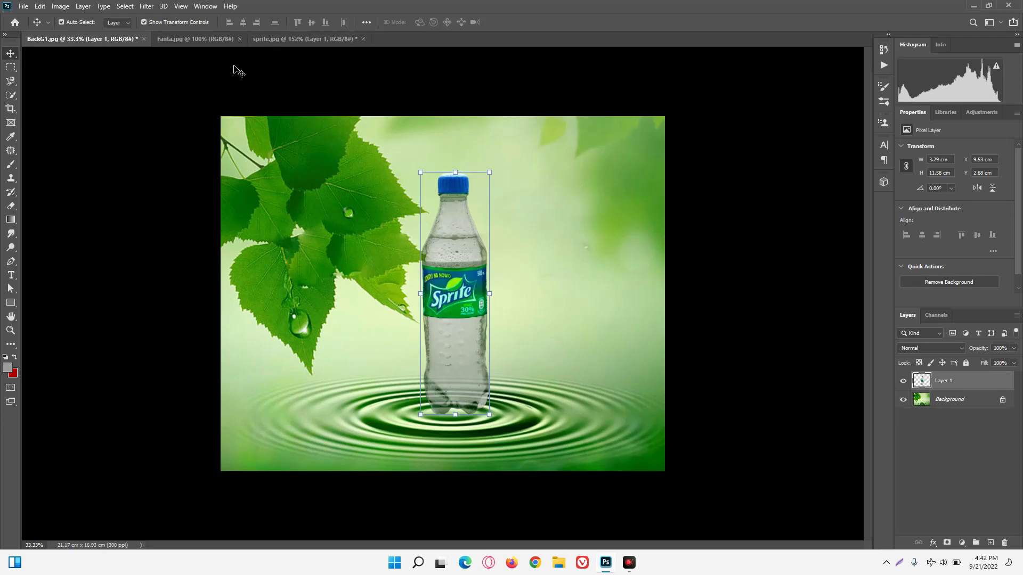
In Fanta.jpg, open Select and Mask, set the view transparency to 80% and select the whole bottle with the Quick Selection tool.
left_click(210, 36)
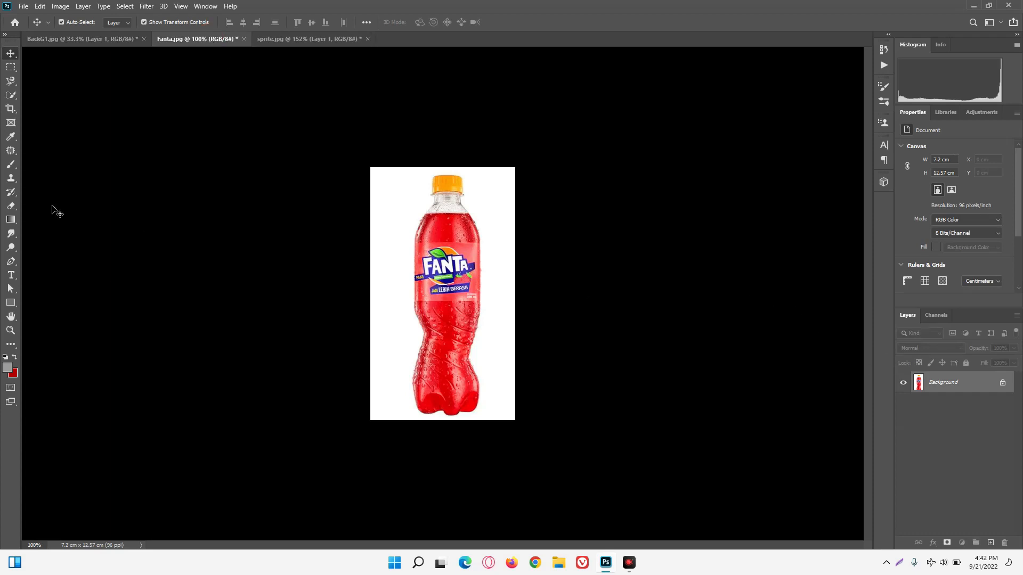
left_click(10, 95)
left_click(367, 22)
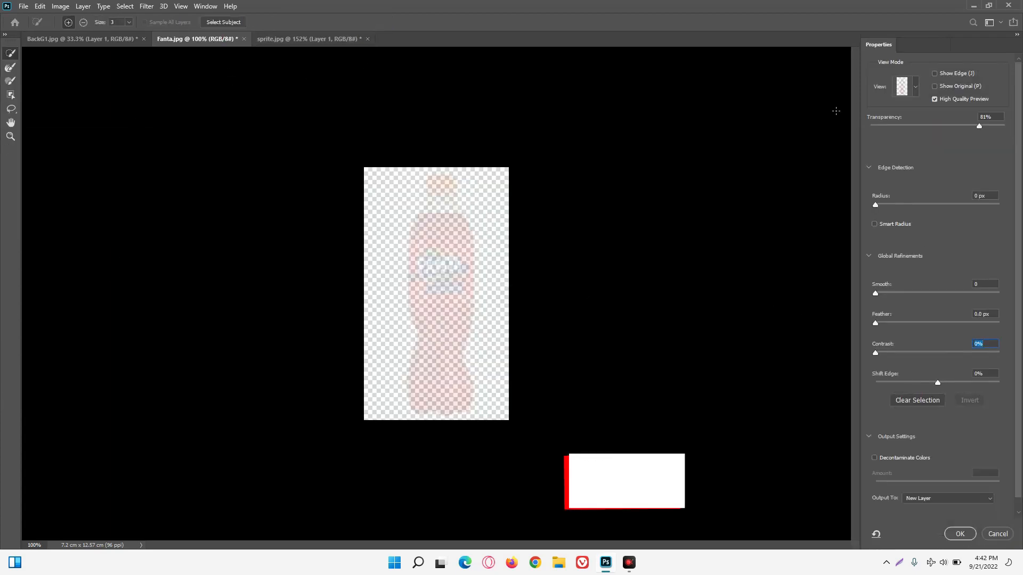
left_click(978, 126)
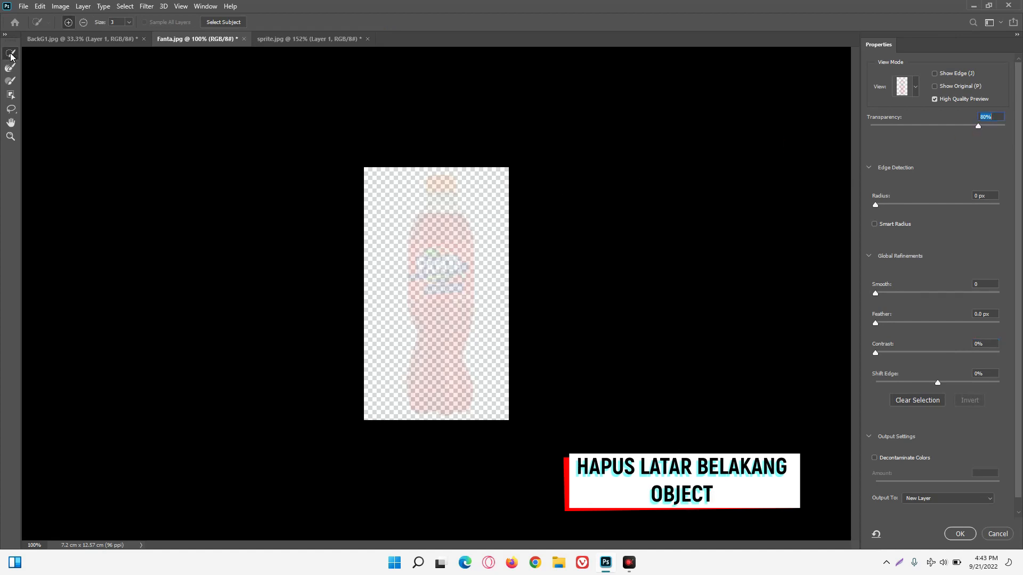
left_click(12, 137)
left_click_drag(433, 251, 471, 251)
left_click(10, 54)
mouse_move(438, 131)
left_mouse_down()
mouse_move(458, 185)
mouse_move(405, 204)
mouse_move(420, 274)
mouse_move(485, 266)
mouse_move(430, 324)
left_mouse_up()
mouse_move(422, 389)
left_mouse_down()
mouse_move(461, 381)
mouse_move(463, 418)
mouse_move(402, 426)
left_mouse_up()
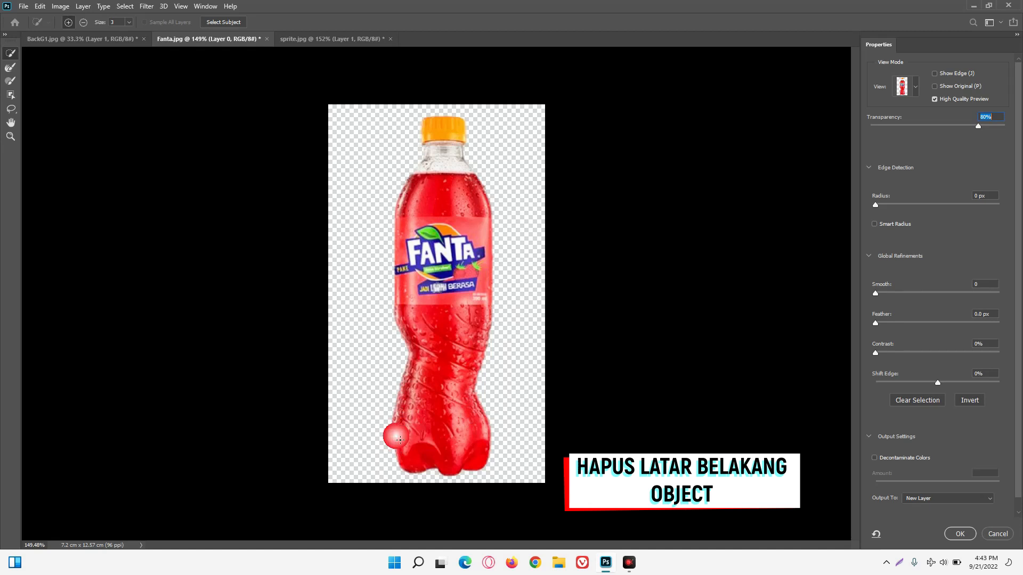
Refine the bottle's edge with radius 5 px, smooth 4, feather 2.0 px, contrast 30% and shift edge -3%, and output it to a new layer.
left_click_drag(875, 208, 908, 210)
left_click(881, 294)
left_click_drag(875, 323, 936, 381)
left_click(944, 499)
left_click(931, 521)
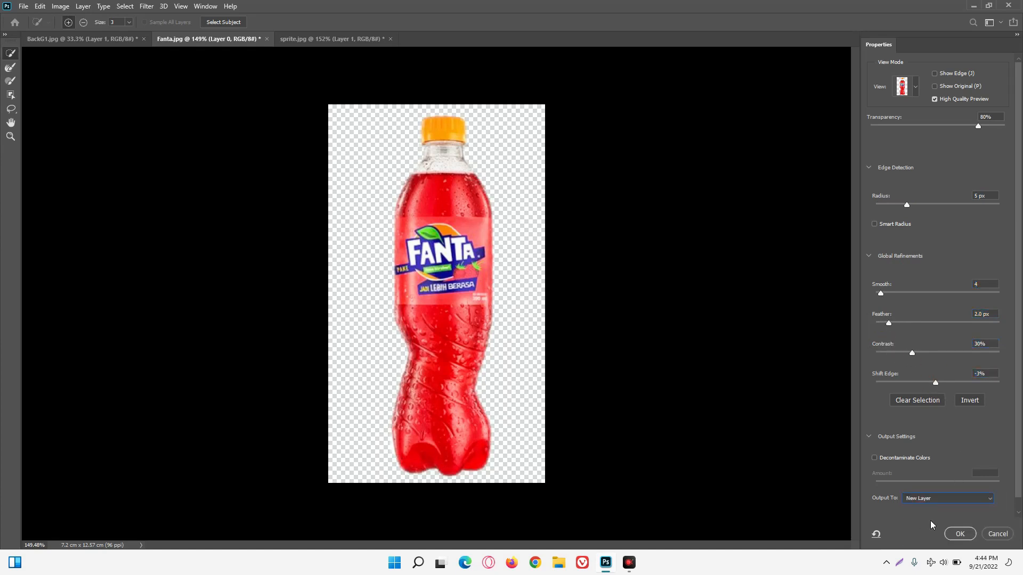
left_click(952, 533)
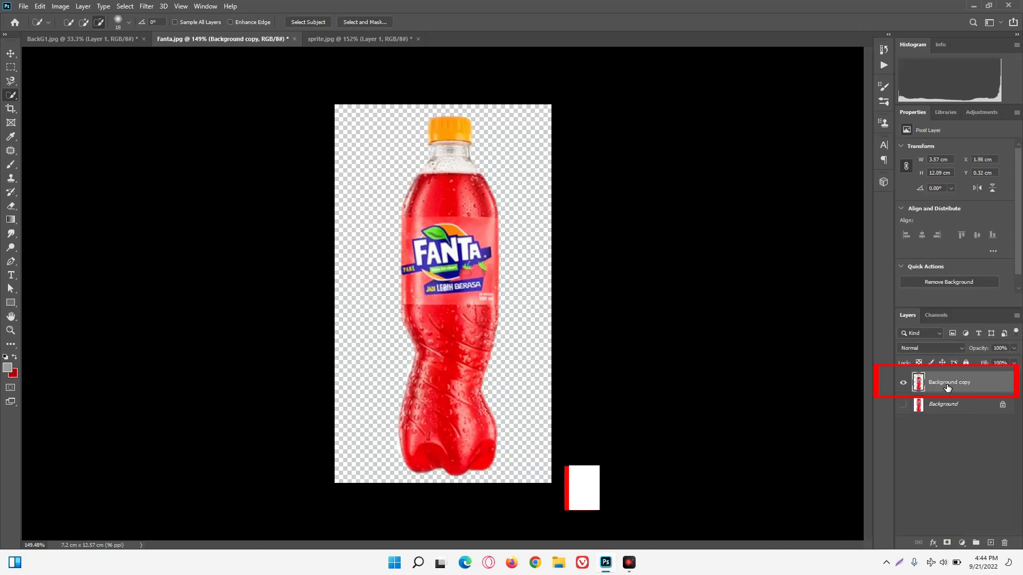
Duplicate the cut-out Fanta bottle layer, then desaturate the duplicate and invert its tones.
key("ctrl+j")
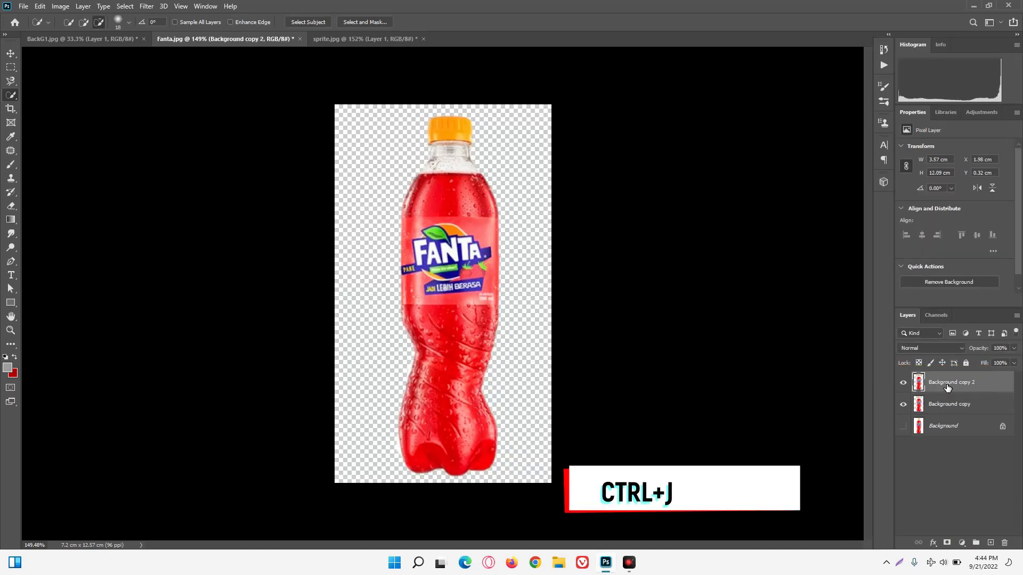
left_click(942, 385)
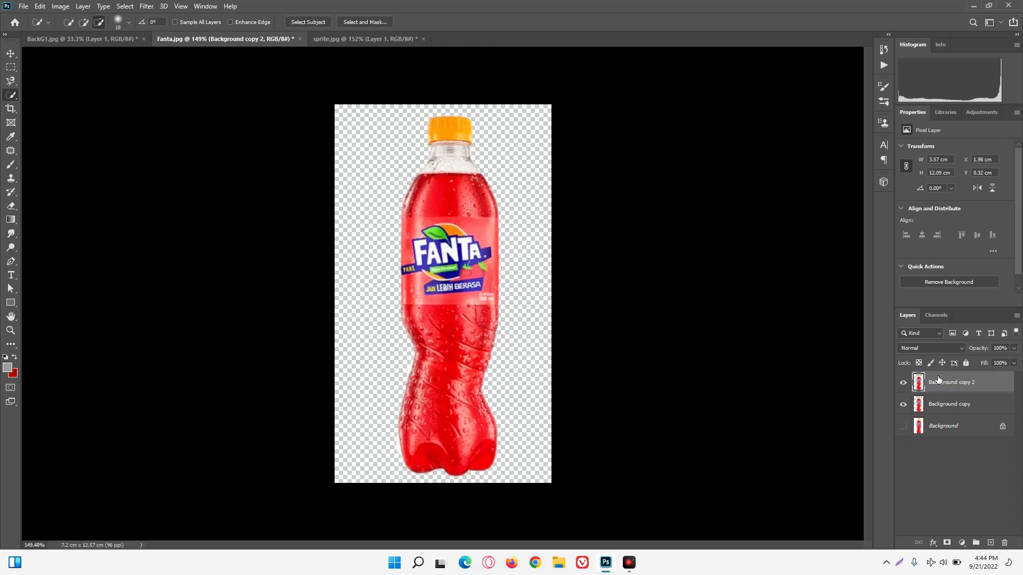
key("ctrl+shift+u")
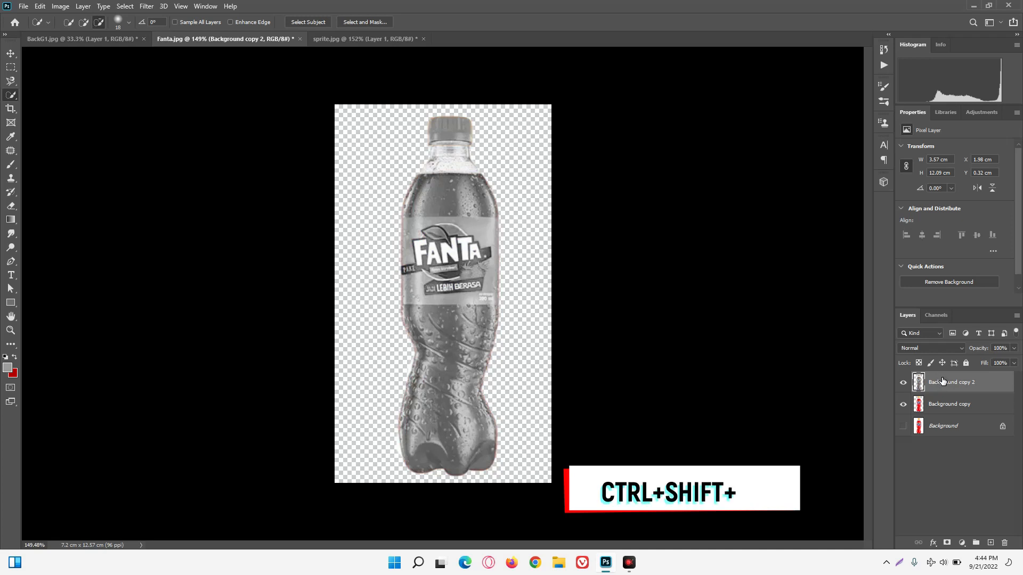
key("ctrl+shift+u")
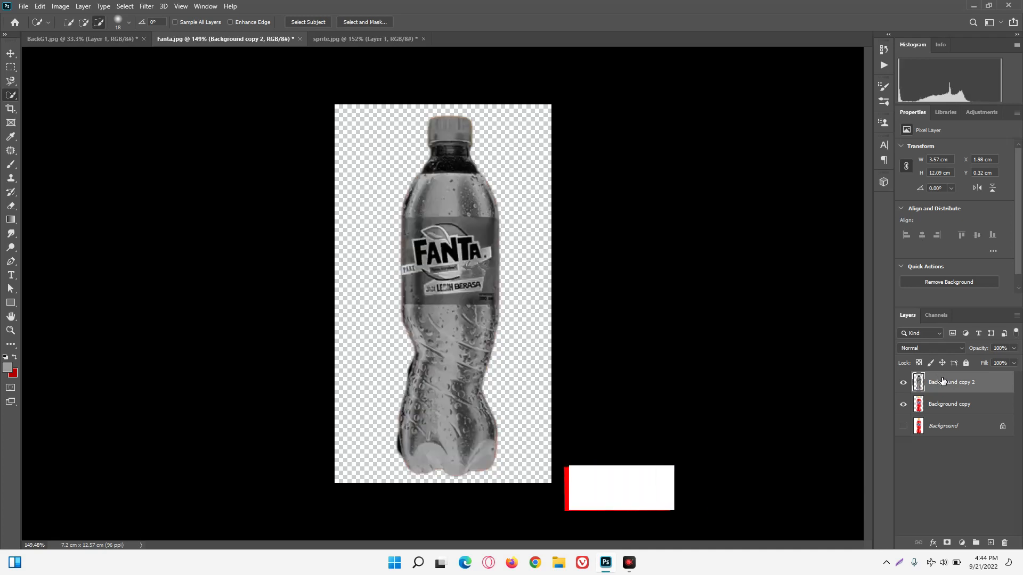
Load the highlights of the inverted grey duplicate as a selection, invert the selection and copy it to a new layer.
key("ctrl+shift+alt+5")
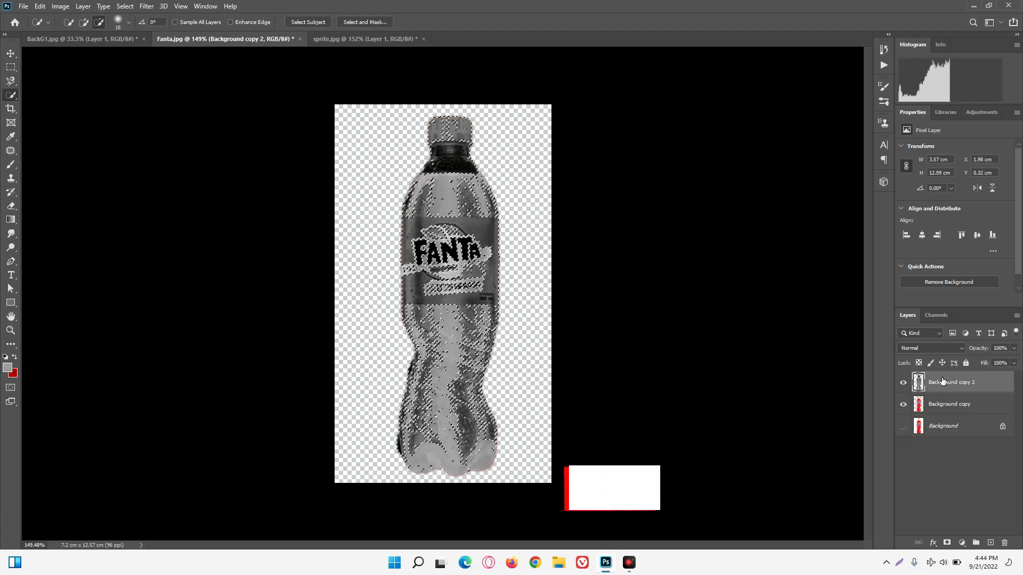
key("ctrl+shift+i")
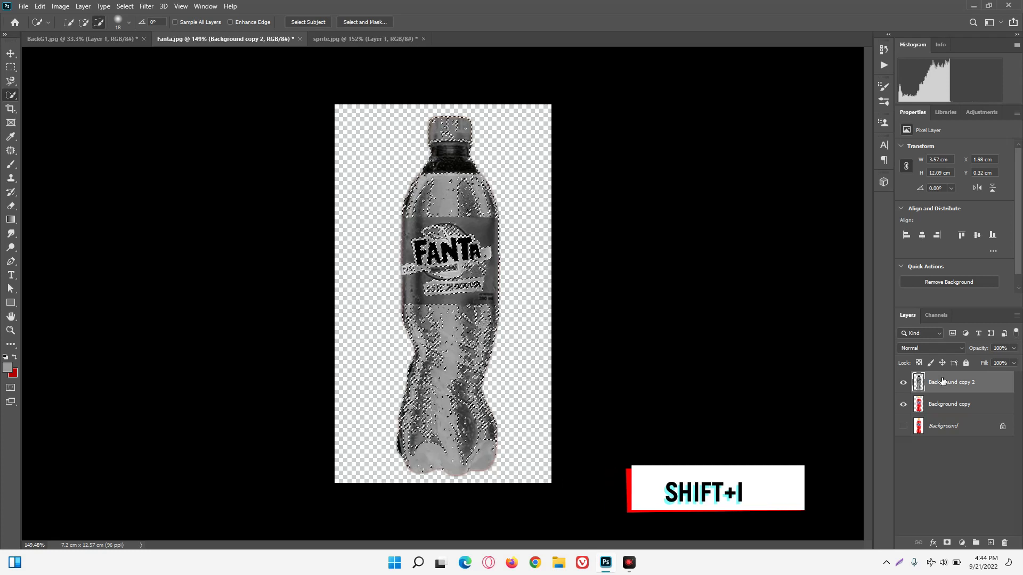
key("ctrl+j")
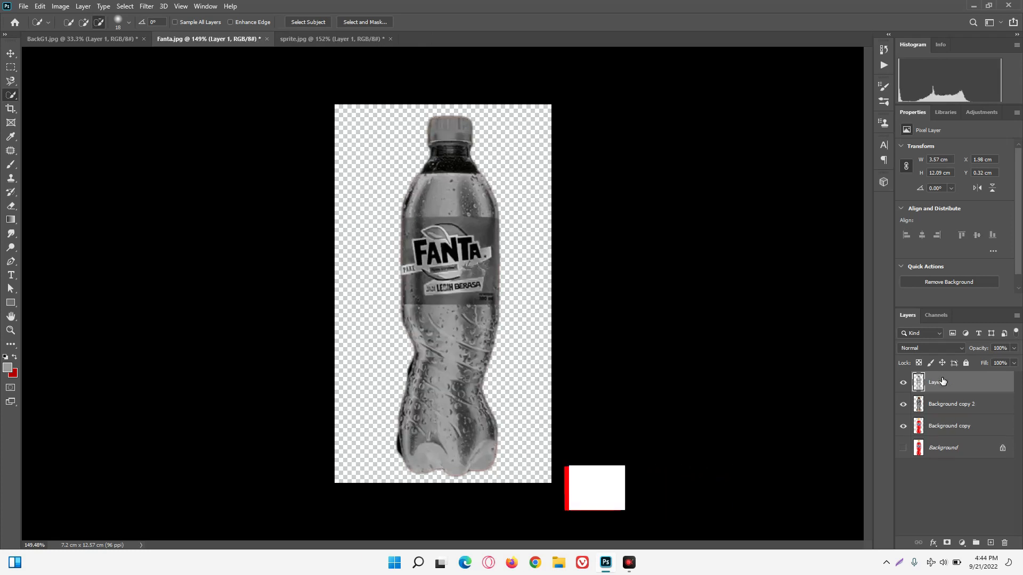
Delete the grey Background copy 2 layer and invert the tones of Layer 1.
left_click(946, 406)
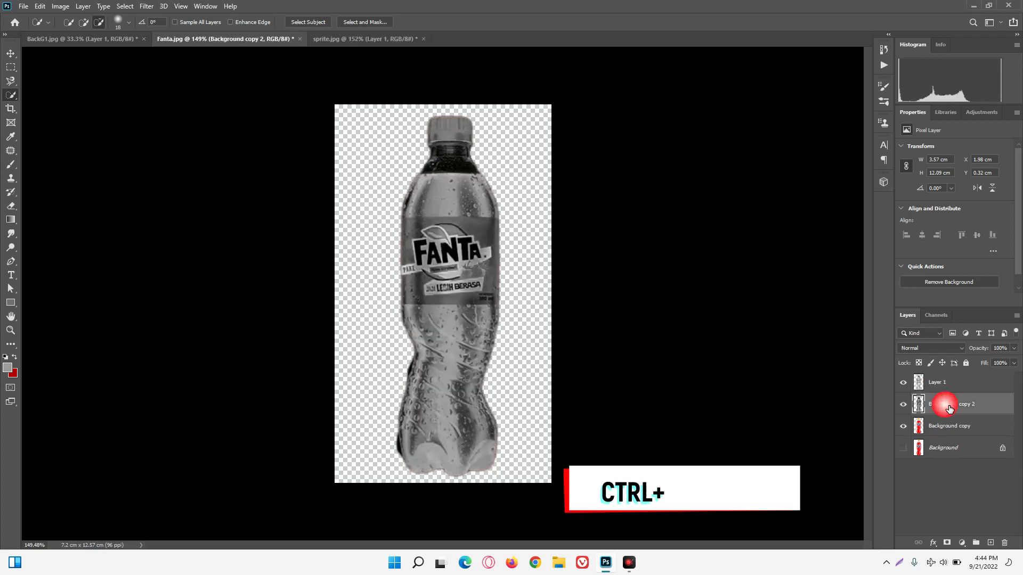
left_click(1004, 543)
left_click(939, 386)
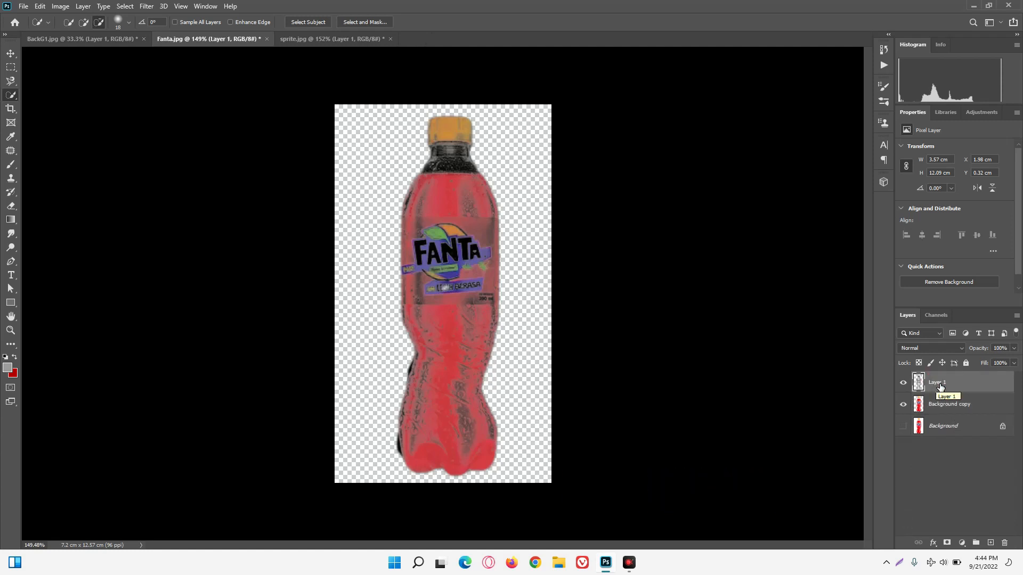
key("ctrl+i")
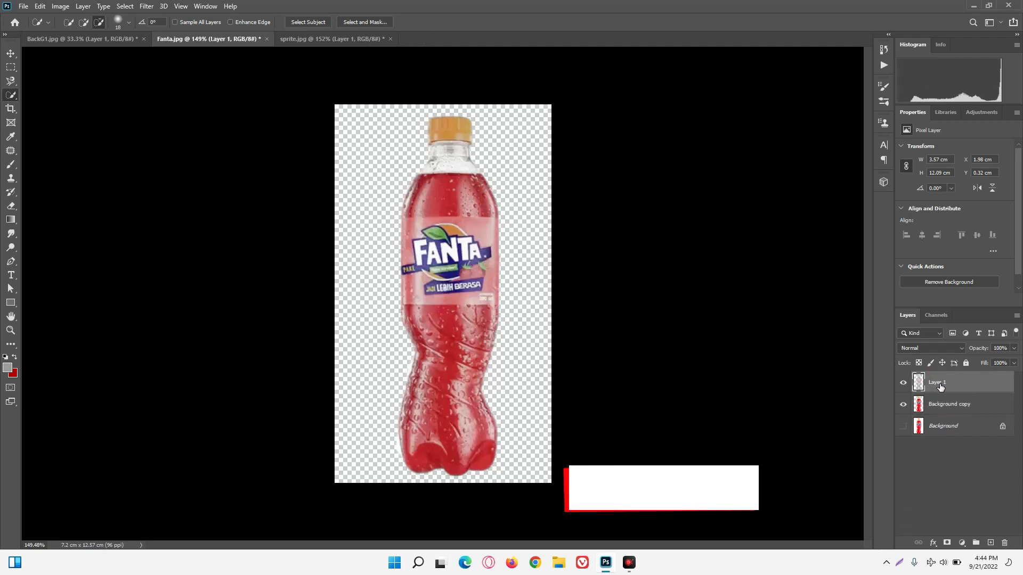
Add a layer mask to both Layer 1 and Background copy.
left_click(947, 542)
left_click(938, 406)
left_click(947, 543)
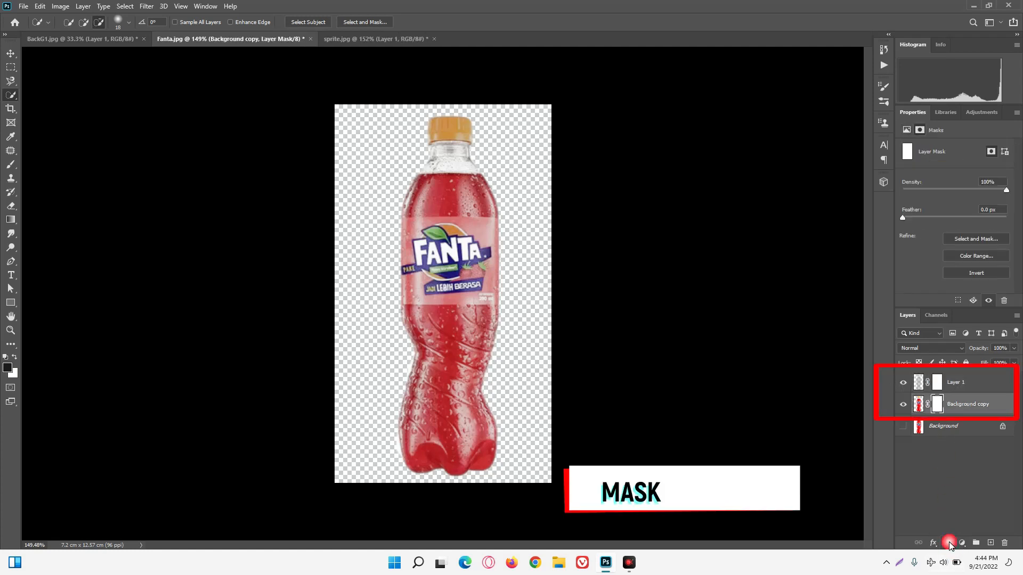
Paint black with the Brush on Layer 1's mask over the orange cap to restore its full colour.
left_click(939, 381)
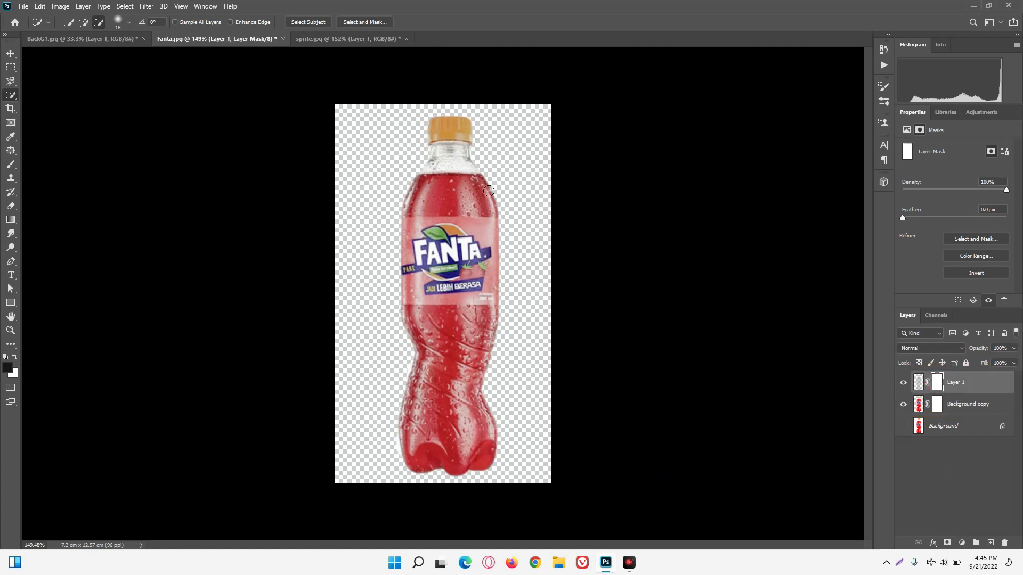
scroll(459, 140, "up", 5)
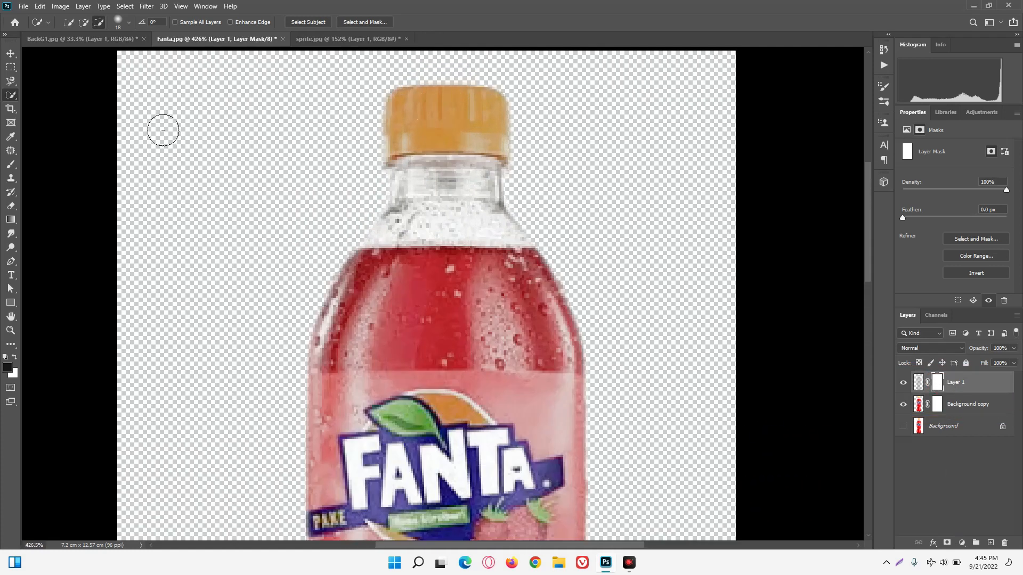
left_click(12, 167)
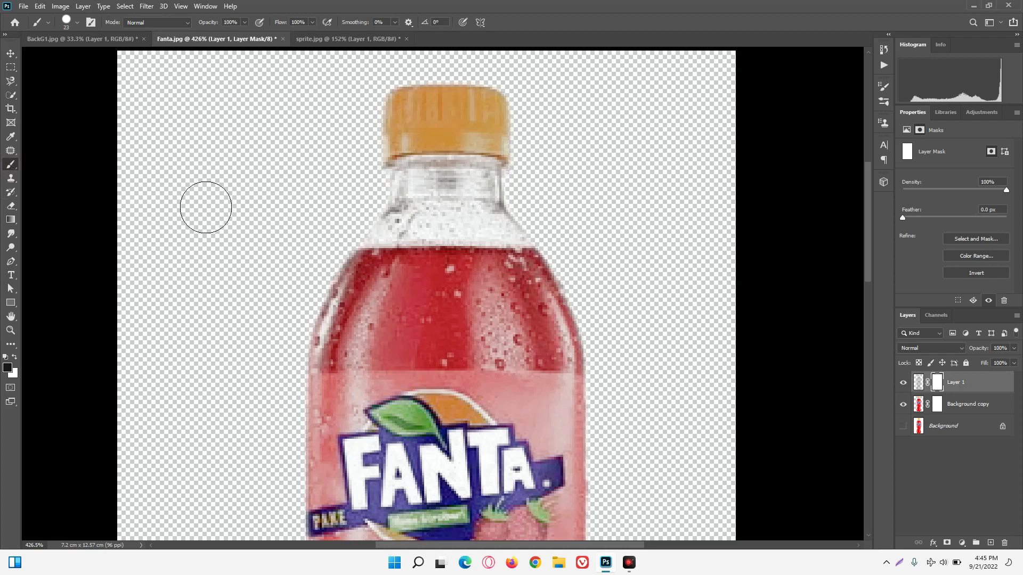
mouse_move(430, 150)
left_mouse_down()
mouse_move(415, 122)
mouse_move(447, 107)
mouse_move(541, 132)
mouse_move(548, 164)
mouse_move(507, 159)
mouse_move(454, 122)
mouse_move(391, 168)
mouse_move(420, 154)
mouse_move(468, 156)
left_mouse_up()
left_click(504, 147)
left_click(533, 150)
left_click(566, 144)
Paint black on Layer 1's mask over the whole Fanta label, up to its upper, lower and side edges.
scroll(593, 192, "down", 5)
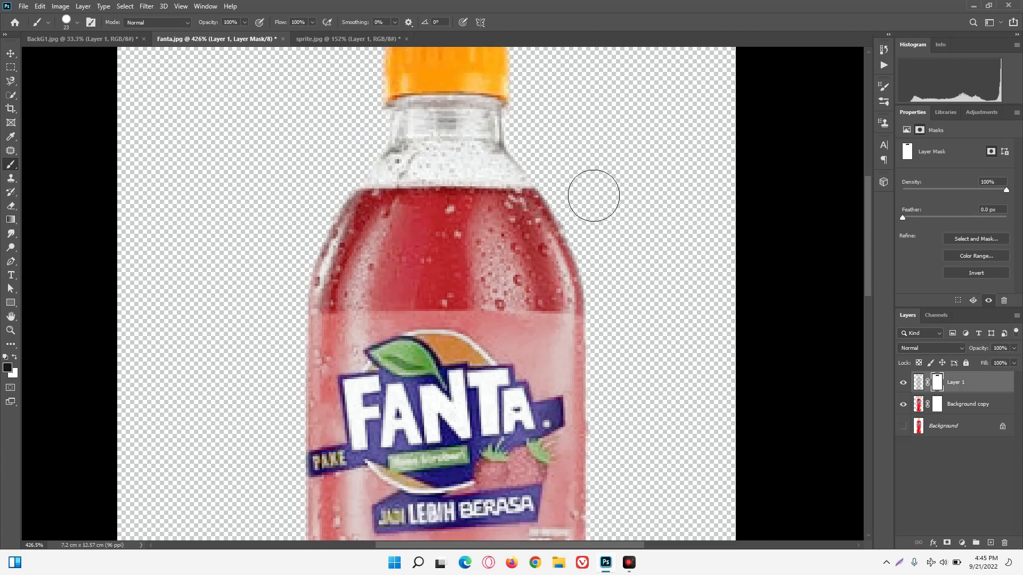
mouse_move(322, 273)
left_mouse_down()
mouse_move(671, 272)
mouse_move(494, 324)
mouse_move(582, 308)
left_mouse_up()
mouse_move(448, 352)
left_mouse_down()
mouse_move(322, 375)
mouse_move(617, 386)
mouse_move(614, 404)
mouse_move(590, 295)
mouse_move(315, 289)
mouse_move(309, 266)
mouse_move(454, 246)
mouse_move(567, 257)
mouse_move(609, 247)
mouse_move(610, 233)
mouse_move(345, 236)
left_mouse_up()
left_click_drag(361, 273, 335, 246)
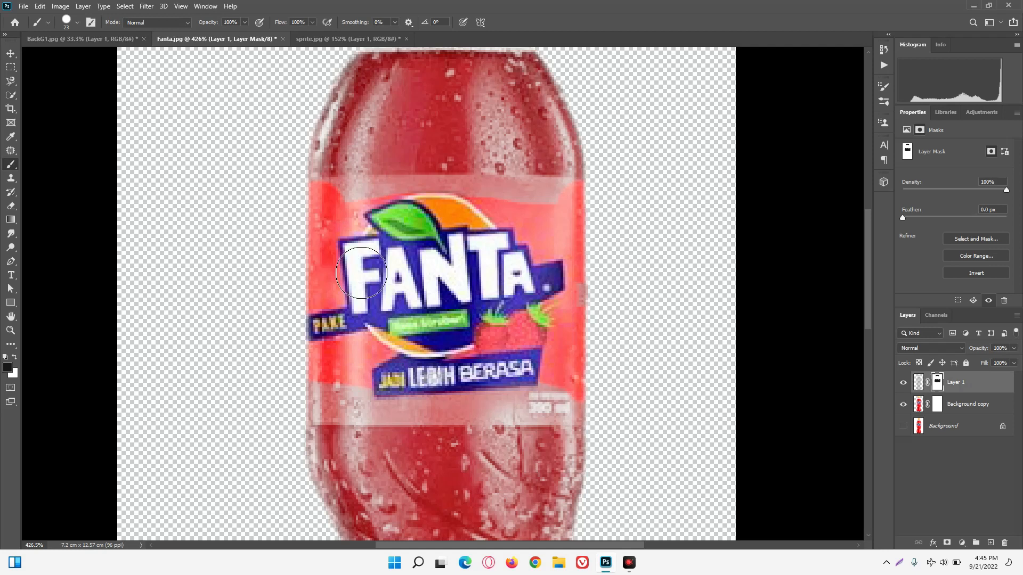
mouse_move(354, 233)
left_mouse_down()
mouse_move(344, 207)
mouse_move(341, 229)
mouse_move(388, 235)
mouse_move(370, 205)
mouse_move(372, 232)
mouse_move(394, 221)
mouse_move(457, 235)
mouse_move(441, 196)
mouse_move(490, 231)
mouse_move(487, 194)
mouse_move(512, 229)
mouse_move(571, 222)
mouse_move(591, 233)
left_mouse_up()
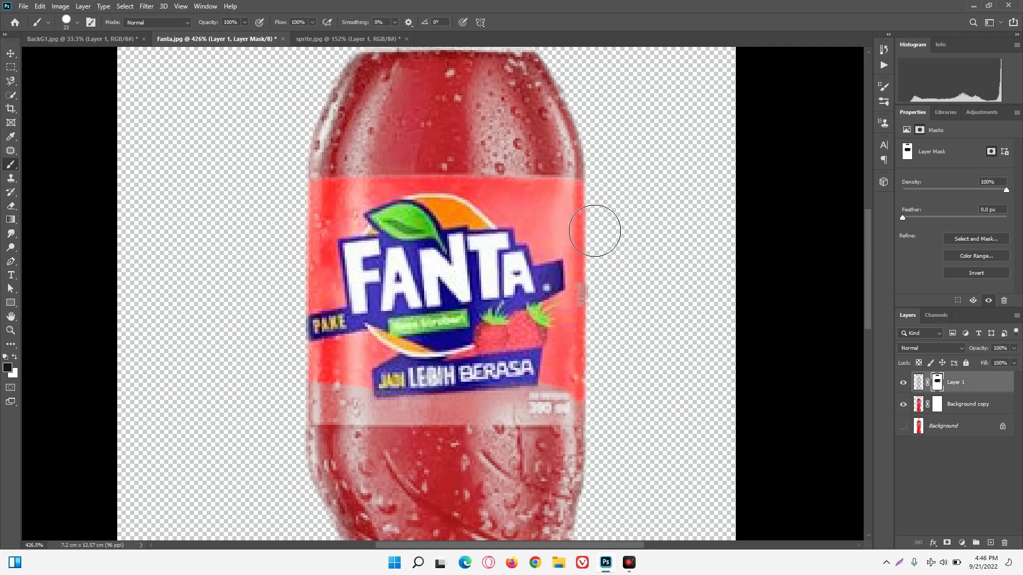
mouse_move(315, 397)
left_mouse_down()
mouse_move(375, 421)
mouse_move(360, 405)
mouse_move(388, 415)
mouse_move(495, 400)
mouse_move(621, 417)
mouse_move(453, 421)
mouse_move(471, 427)
left_mouse_up()
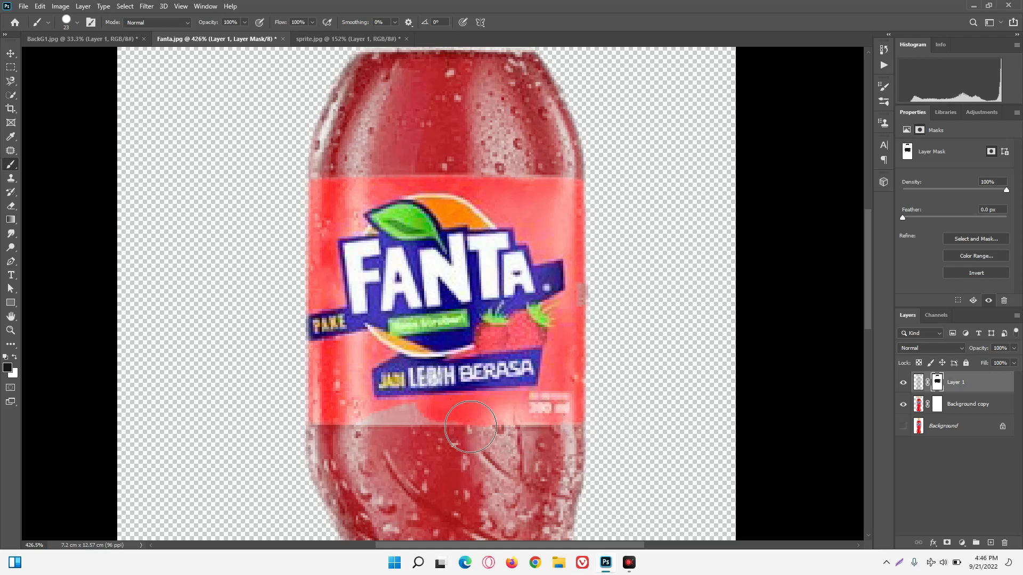
mouse_move(439, 426)
left_mouse_down()
mouse_move(374, 416)
mouse_move(385, 424)
mouse_move(339, 428)
mouse_move(306, 396)
left_mouse_up()
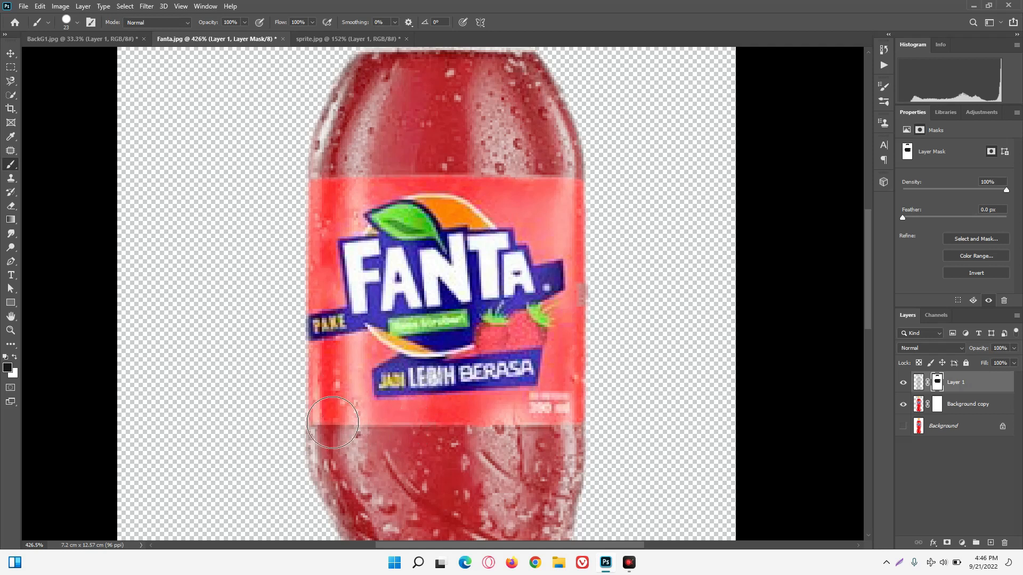
left_click_drag(592, 416, 617, 292)
mouse_move(331, 251)
left_mouse_down()
mouse_move(307, 218)
mouse_move(332, 244)
left_mouse_up()
Paint black on Background copy's mask over the liquid area from the bottle's base up to the label's lower edge.
left_click(937, 404)
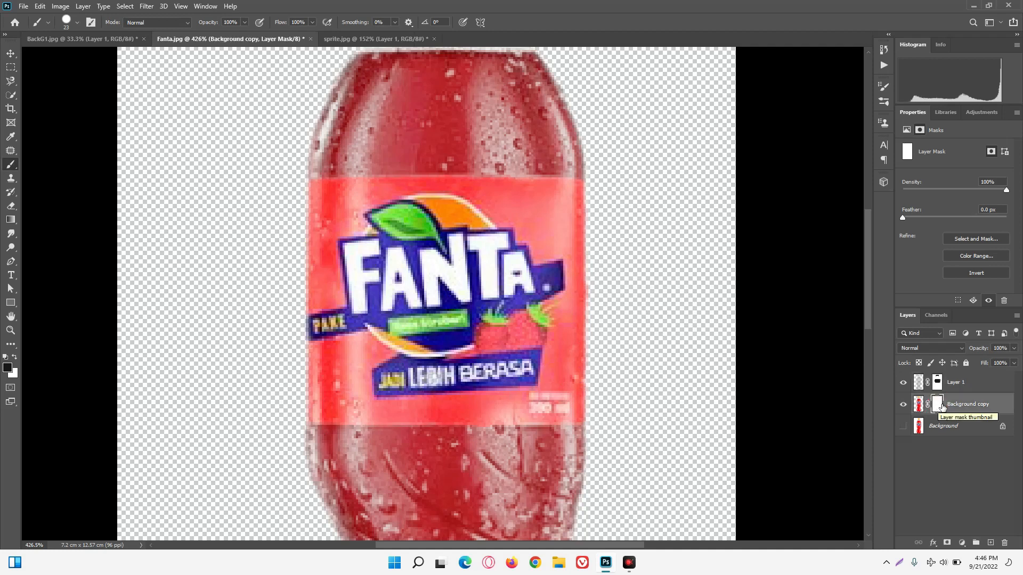
scroll(699, 364, "down", 3)
scroll(698, 365, "down", 12)
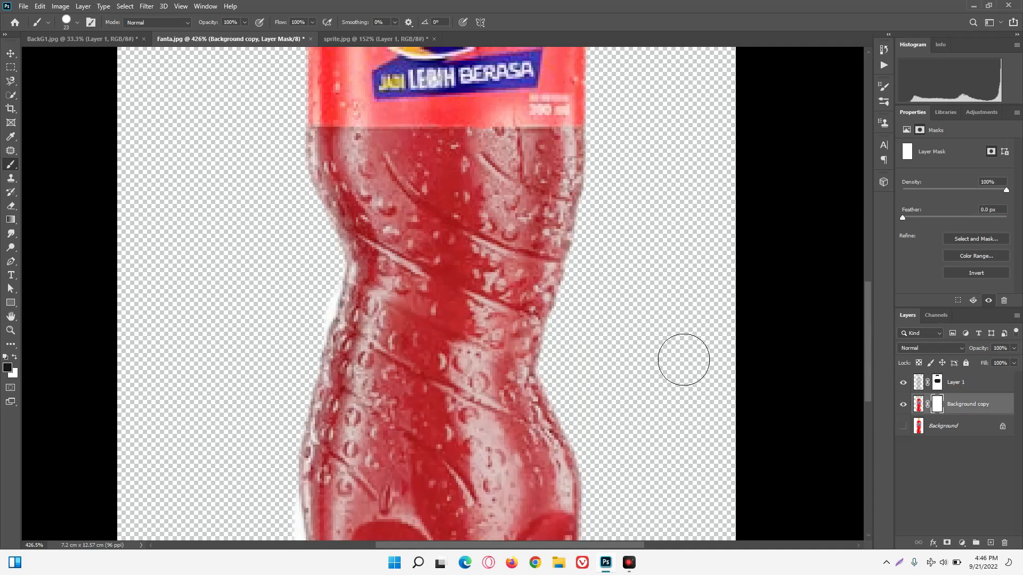
mouse_move(332, 475)
left_mouse_down()
mouse_move(573, 475)
mouse_move(353, 431)
mouse_move(566, 440)
mouse_move(392, 399)
mouse_move(450, 411)
mouse_move(621, 366)
mouse_move(317, 336)
mouse_move(663, 328)
mouse_move(586, 313)
left_mouse_up()
scroll(597, 319, "up", 5)
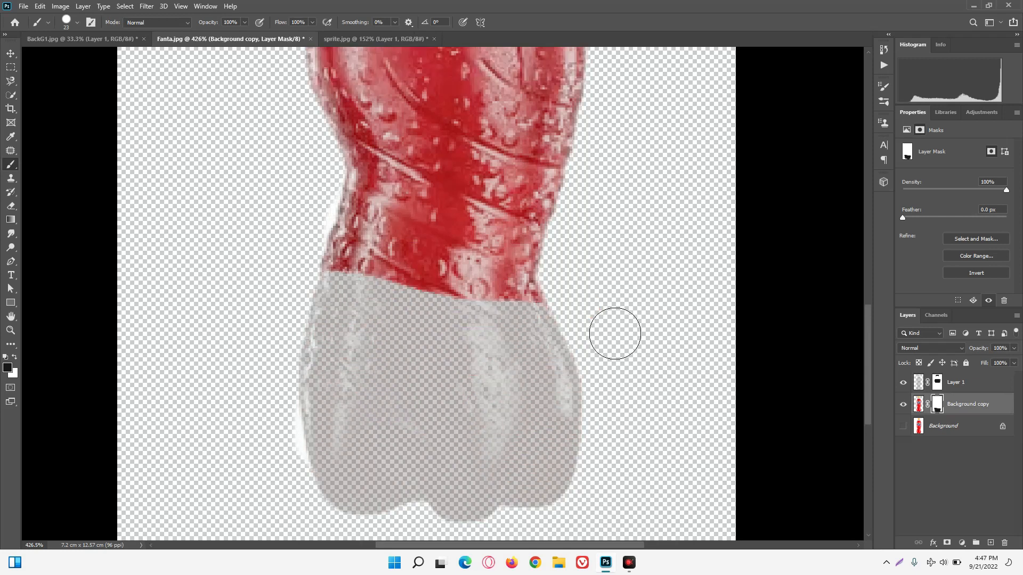
mouse_move(621, 368)
left_mouse_down()
mouse_move(398, 368)
mouse_move(334, 351)
mouse_move(576, 374)
mouse_move(471, 344)
mouse_move(343, 335)
mouse_move(567, 315)
mouse_move(335, 294)
mouse_move(591, 277)
mouse_move(494, 247)
mouse_move(338, 236)
mouse_move(465, 235)
mouse_move(653, 256)
left_mouse_up()
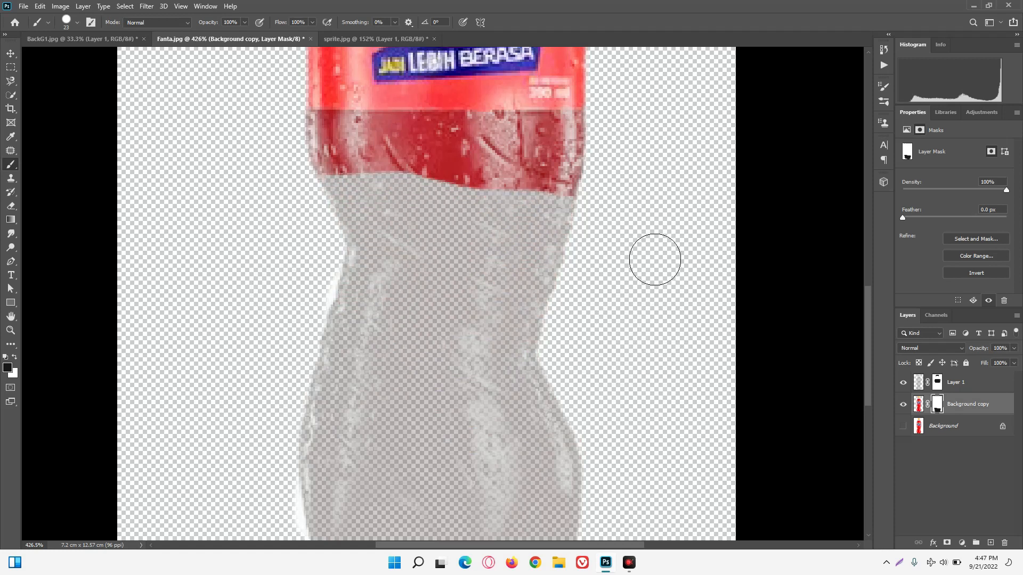
scroll(641, 283, "up", 3)
mouse_move(372, 343)
left_mouse_down()
mouse_move(411, 320)
mouse_move(635, 326)
left_mouse_up()
mouse_move(325, 291)
left_mouse_down()
mouse_move(527, 304)
mouse_move(621, 288)
mouse_move(602, 279)
mouse_move(568, 291)
mouse_move(575, 282)
mouse_move(548, 258)
mouse_move(586, 279)
mouse_move(559, 287)
mouse_move(527, 258)
mouse_move(565, 266)
mouse_move(505, 258)
mouse_move(527, 287)
mouse_move(489, 292)
mouse_move(497, 279)
mouse_move(534, 282)
mouse_move(486, 293)
mouse_move(414, 258)
mouse_move(448, 283)
mouse_move(372, 285)
mouse_move(341, 261)
left_mouse_up()
scroll(413, 242, "up", 8)
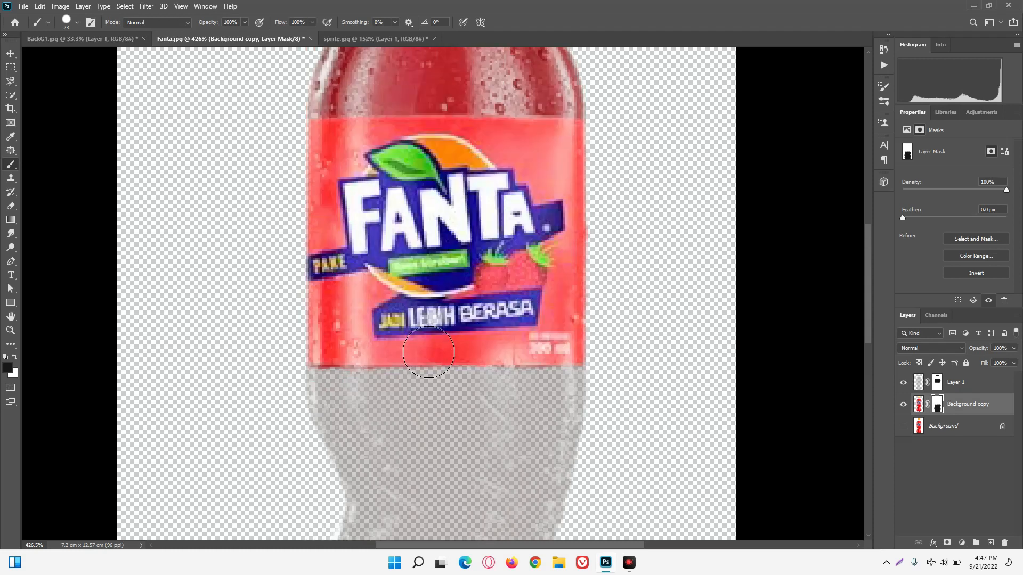
Paint black on Background copy's mask over the red shoulder above the label and the clear neck below the cap.
mouse_move(413, 242)
left_mouse_down()
mouse_move(568, 221)
mouse_move(314, 261)
mouse_move(315, 276)
mouse_move(636, 290)
mouse_move(612, 326)
mouse_move(405, 320)
mouse_move(327, 332)
mouse_move(373, 328)
mouse_move(367, 307)
mouse_move(486, 333)
mouse_move(508, 308)
left_mouse_up()
mouse_move(548, 335)
left_mouse_down()
mouse_move(580, 337)
mouse_move(563, 311)
mouse_move(601, 337)
mouse_move(537, 329)
mouse_move(507, 337)
mouse_move(441, 321)
mouse_move(454, 333)
mouse_move(332, 328)
mouse_move(415, 316)
mouse_move(517, 329)
mouse_move(567, 318)
mouse_move(593, 262)
left_mouse_up()
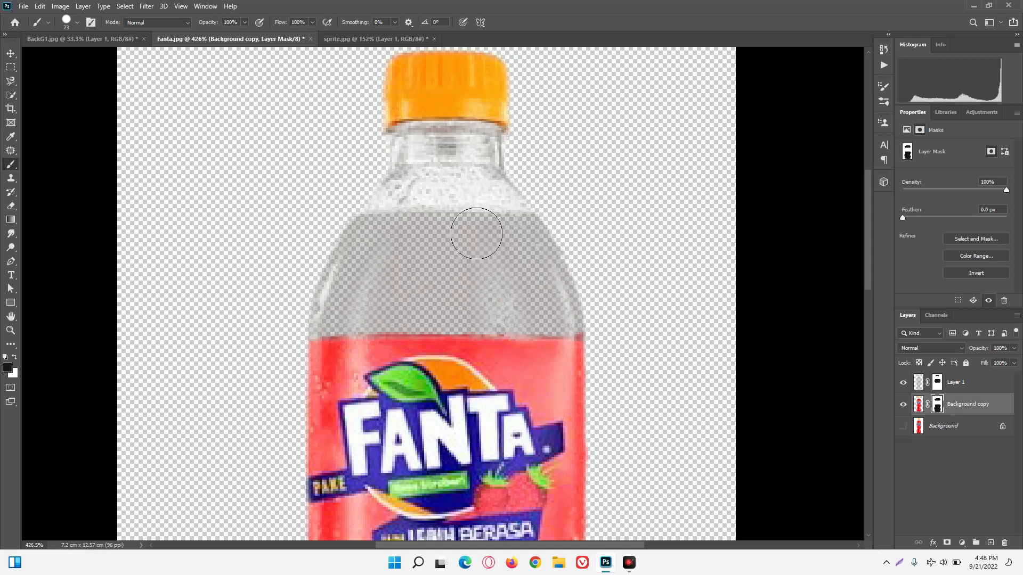
left_click_drag(498, 182, 423, 199)
left_click(437, 187)
left_click(436, 180)
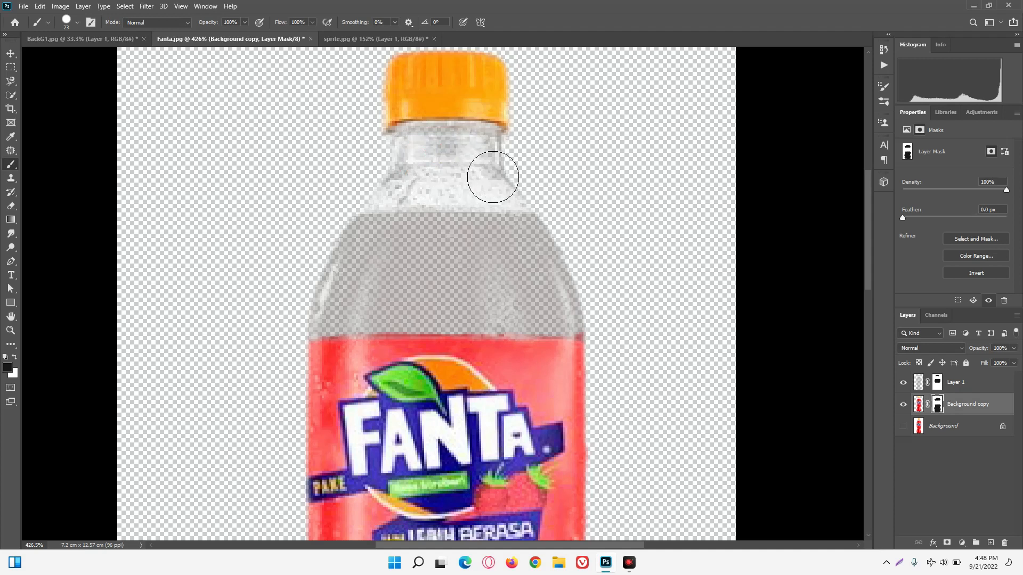
left_click_drag(508, 178, 533, 204)
left_click(405, 154)
scroll(599, 252, "down", 5)
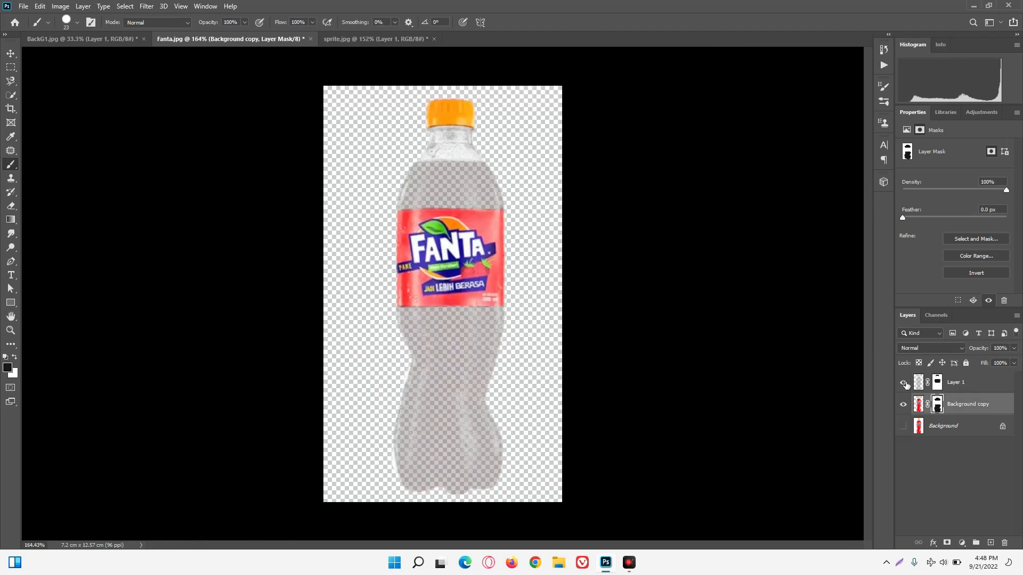
Merge Layer 1 and Background copy into a single Fanta bottle layer.
left_click(926, 387)
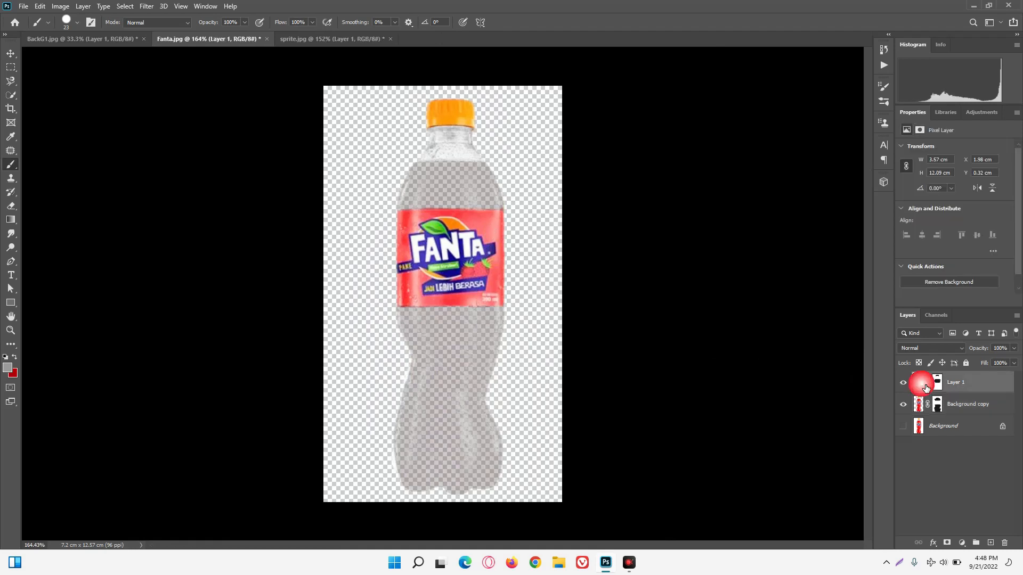
key("v")
key("alt+bracketleft")
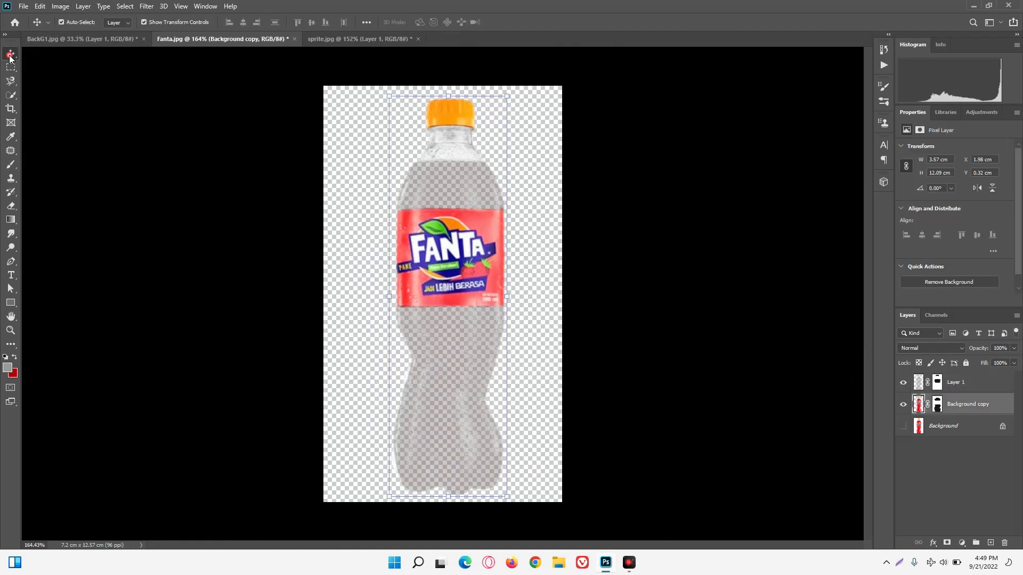
left_click(952, 382, "ctrl")
right_click(951, 381)
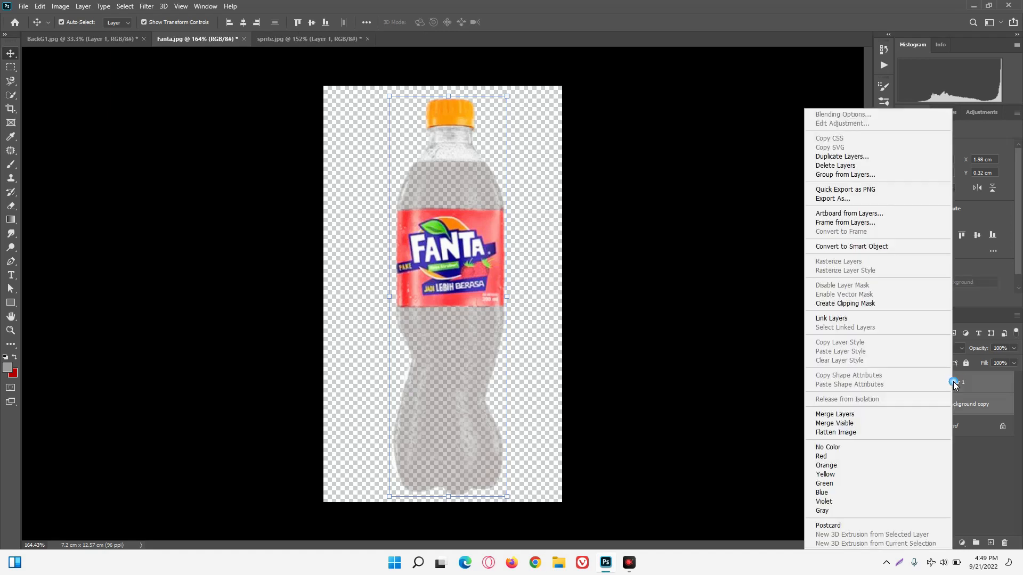
left_click(840, 414)
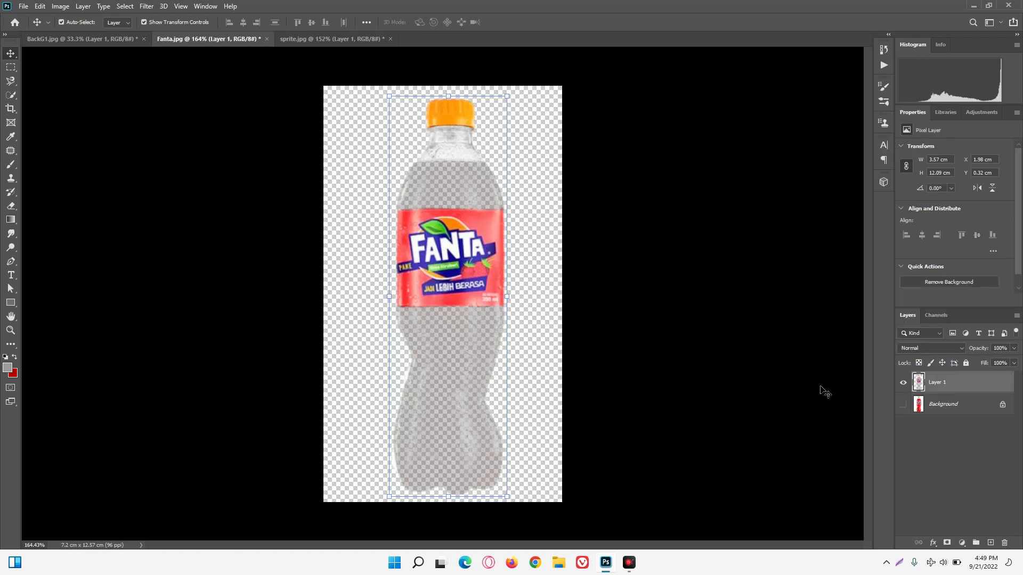
Move the merged Fanta bottle into BackG1.jpg beside the Sprite bottle and enlarge it to about 3.3 × 11.3 cm.
left_click_drag(440, 181, 100, 41)
left_click_drag(558, 261, 559, 261)
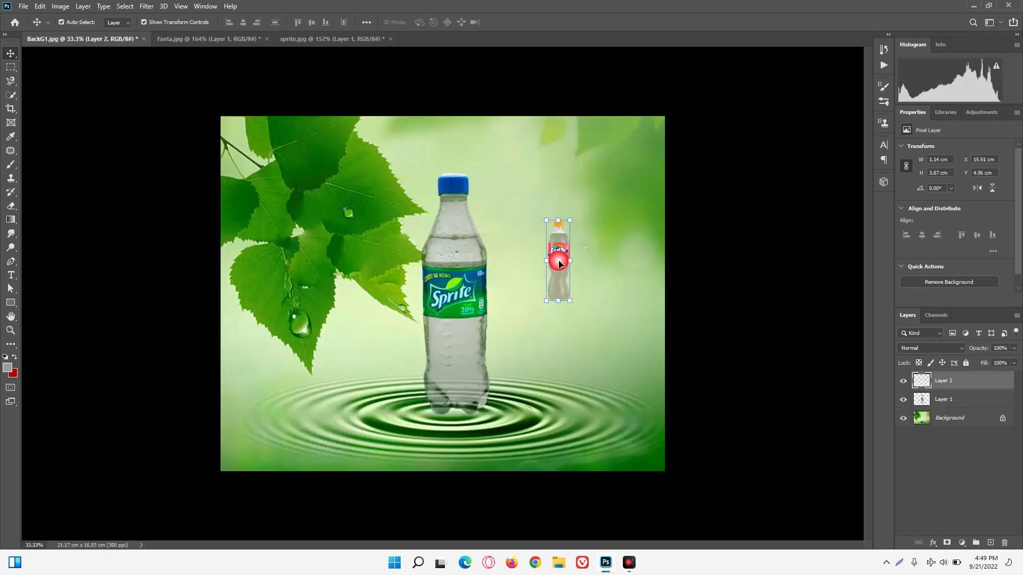
left_click_drag(555, 303, 512, 413)
left_click_drag(578, 224, 609, 186)
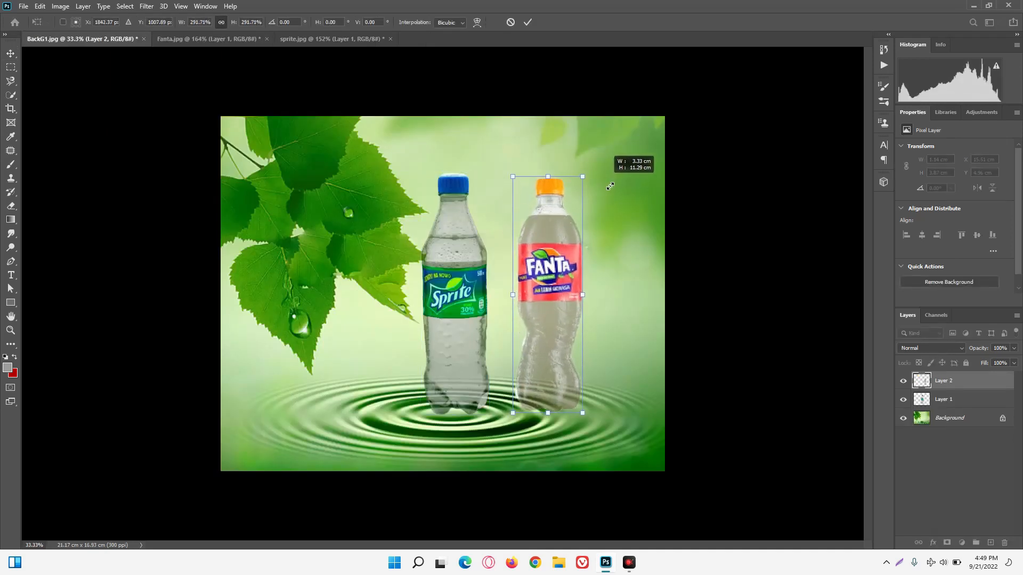
left_click(527, 74)
left_click(526, 23)
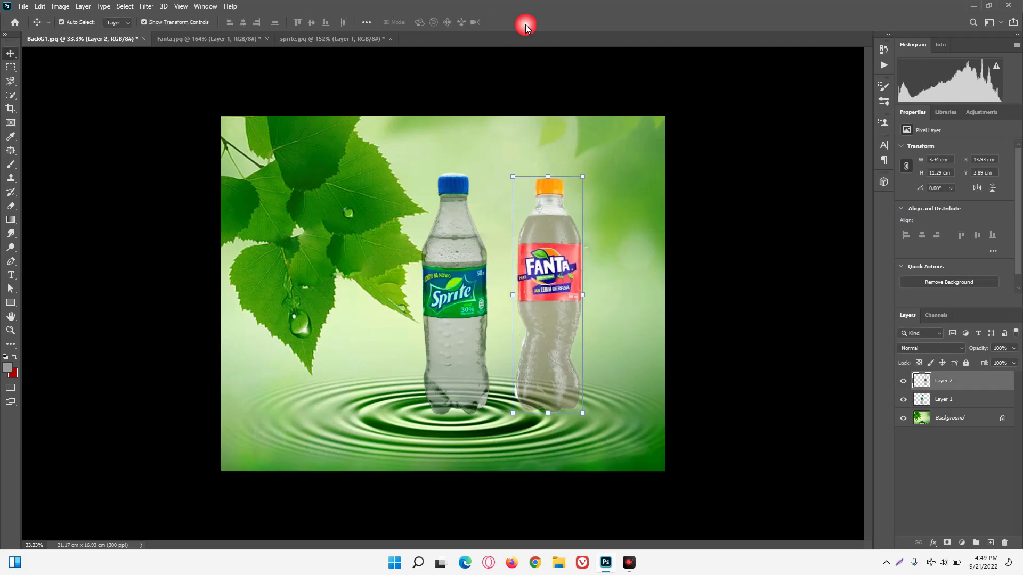
Try Remove Black Matte on the Fanta bottle layer and undo it.
left_click(84, 6)
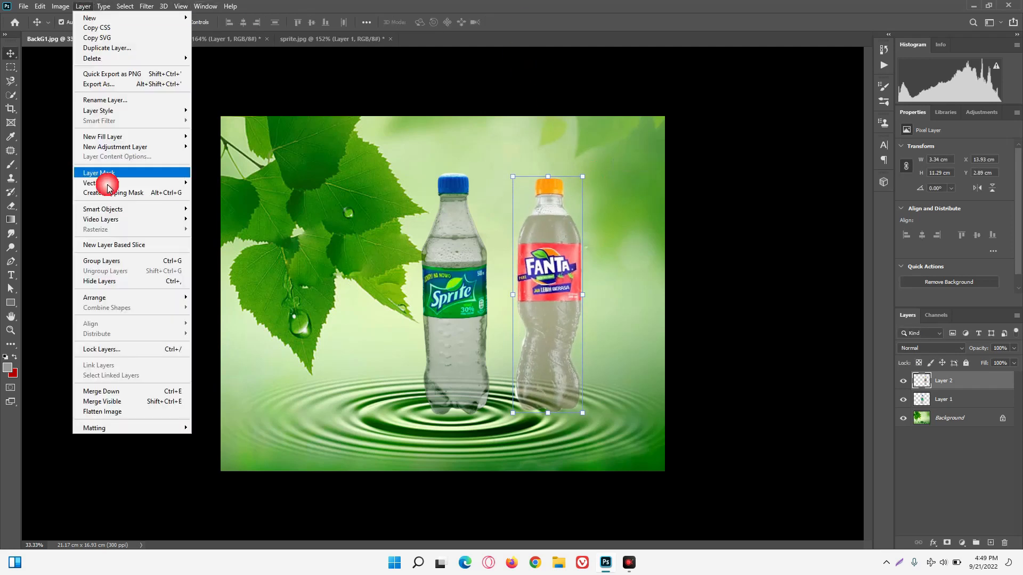
mouse_move(187, 428)
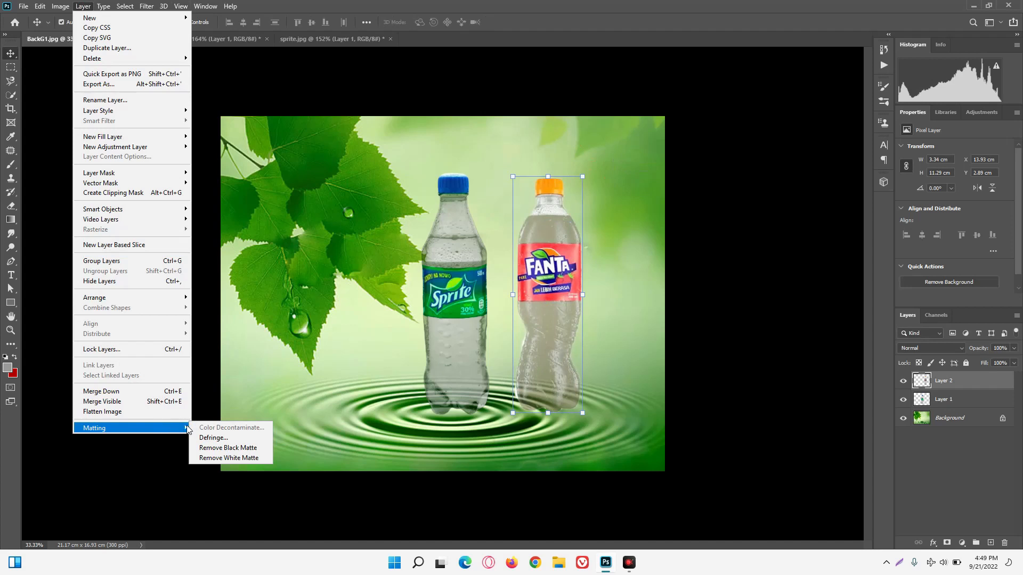
left_click(221, 448)
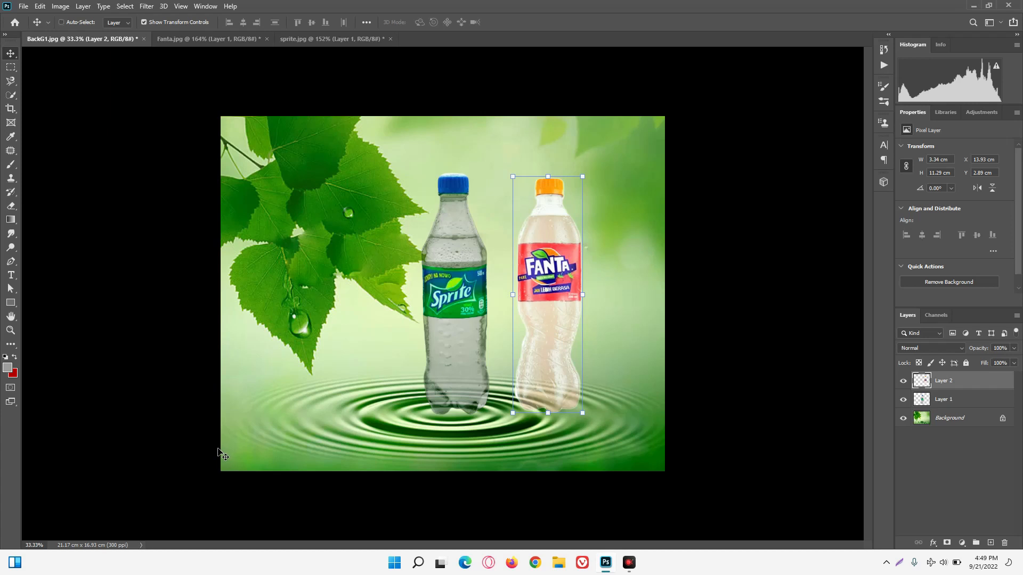
key("ctrl+z")
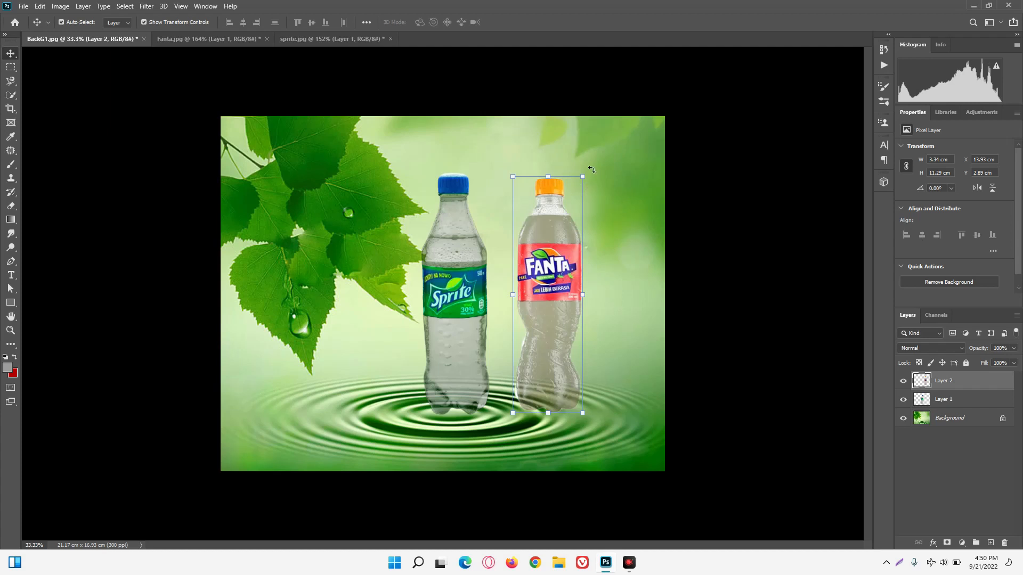
Tilt the Fanta bottle so it leans against the Sprite bottle with its base on the ripples, and select the Background layer.
left_click_drag(591, 170, 529, 187)
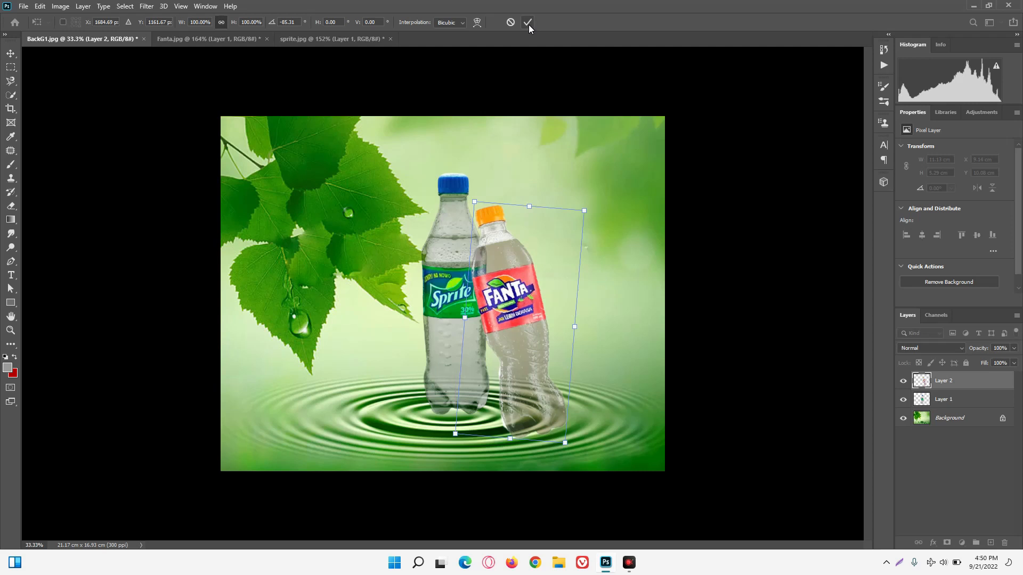
left_click_drag(600, 206, 605, 211)
left_click_drag(553, 127, 555, 131)
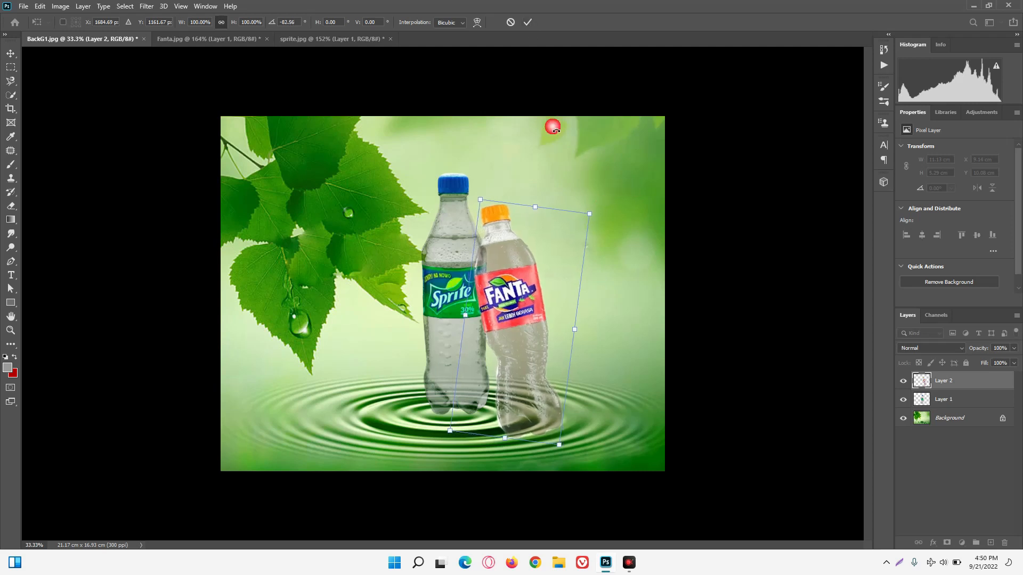
left_click(527, 23)
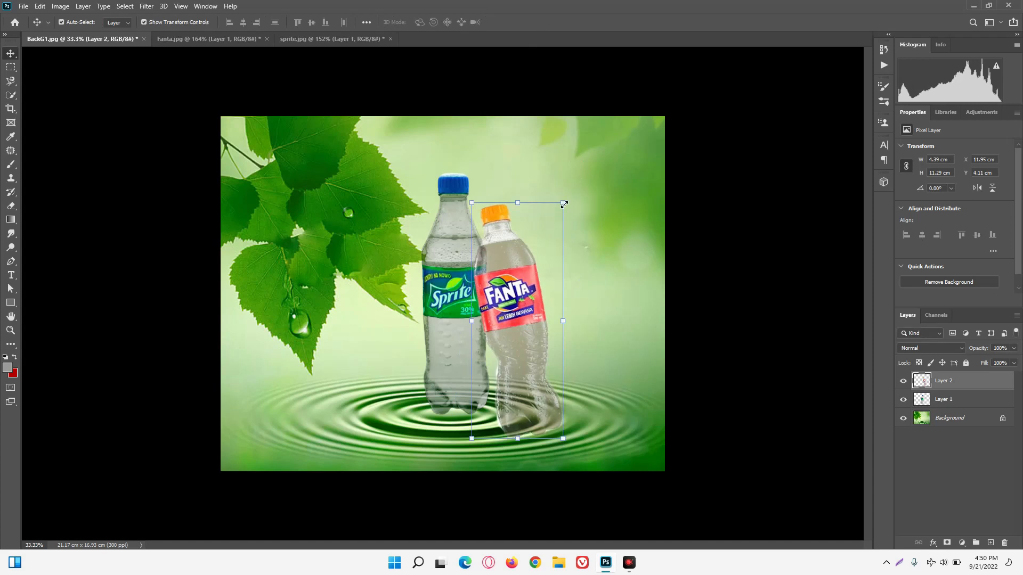
left_click(949, 419)
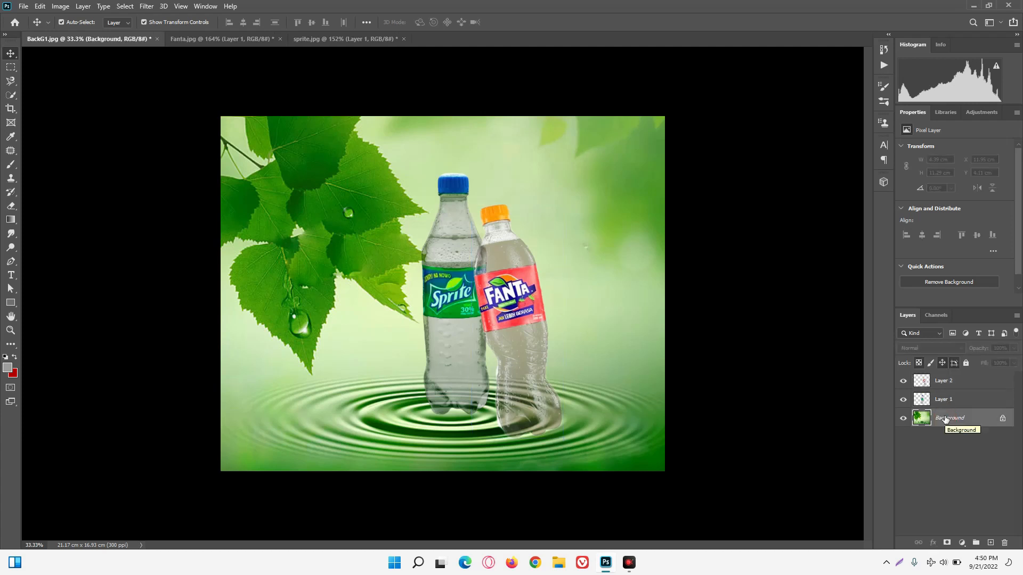